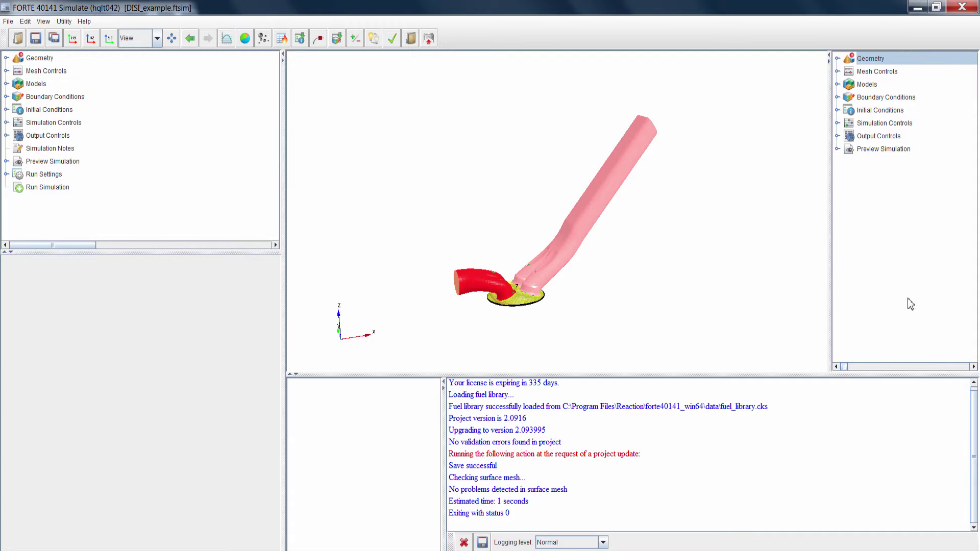
Step: List the geometry surfaces in the visibility tree and toggle the IntakeManifold's visibility off and back on
click(839, 58)
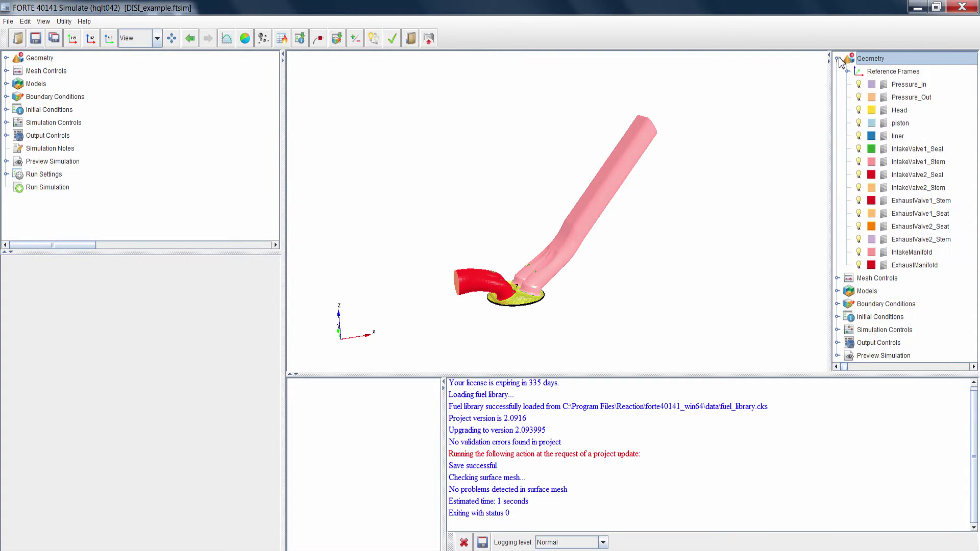
click(858, 252)
click(858, 252)
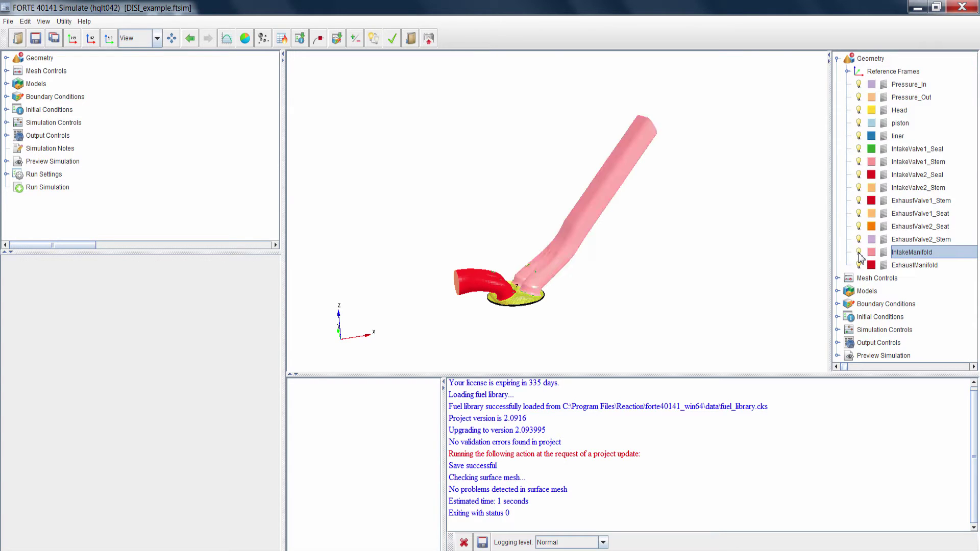
drag(615, 295, 612, 274)
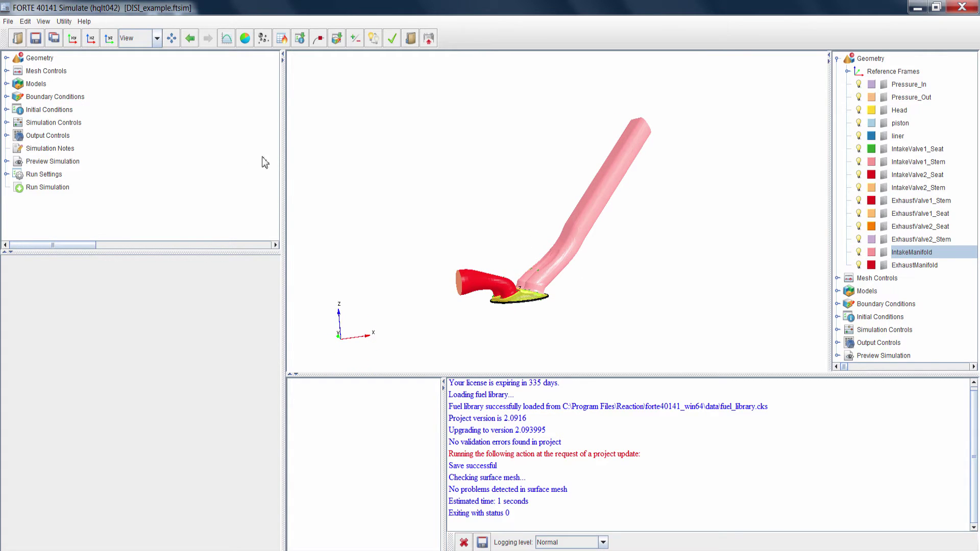
click(8, 22)
mouse_move(25, 21)
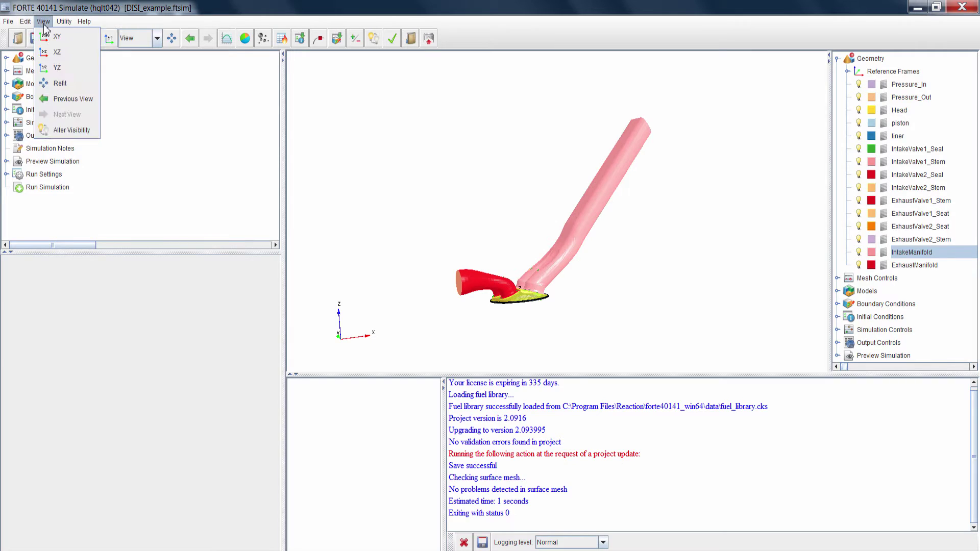
mouse_move(64, 23)
click(295, 16)
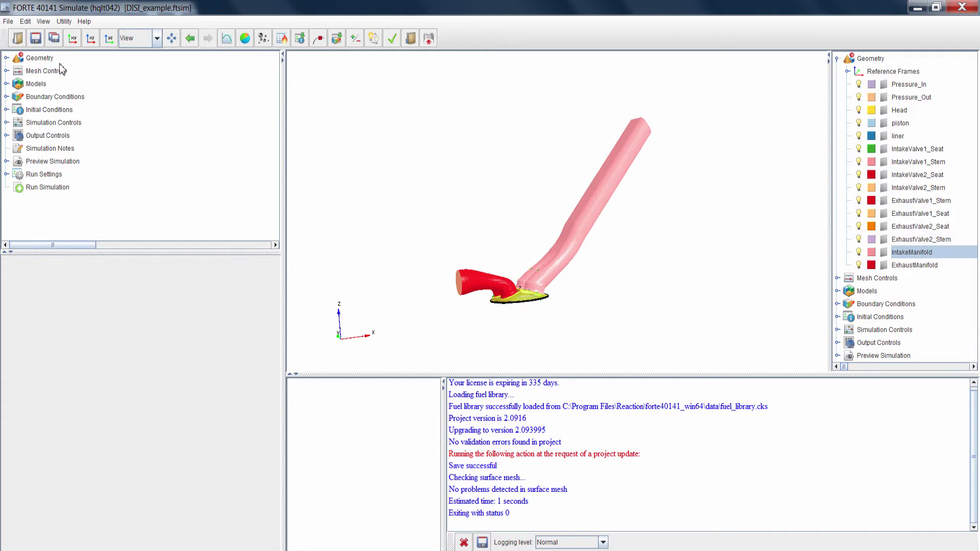
Step: Look through the project's Geometry items and open the Material Point settings under Mesh Controls
click(7, 58)
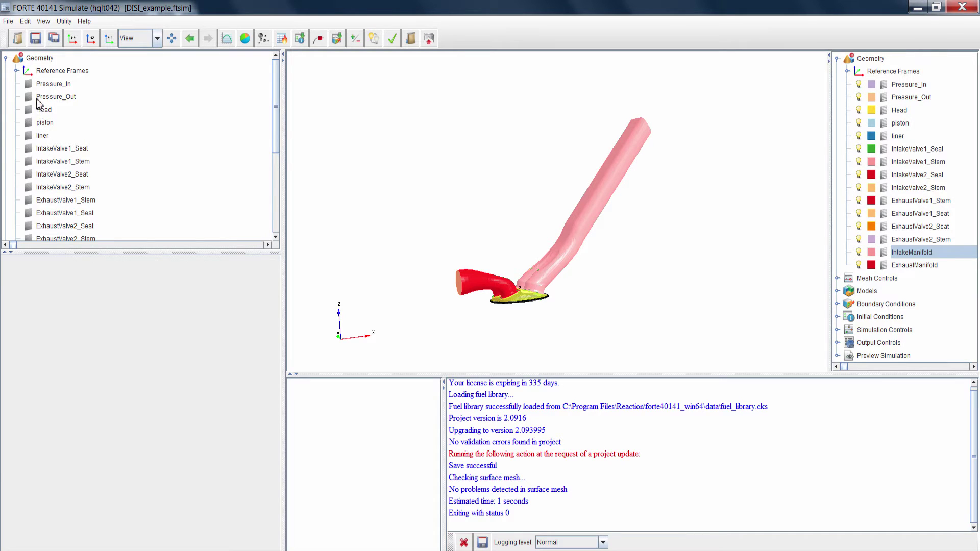
click(5, 58)
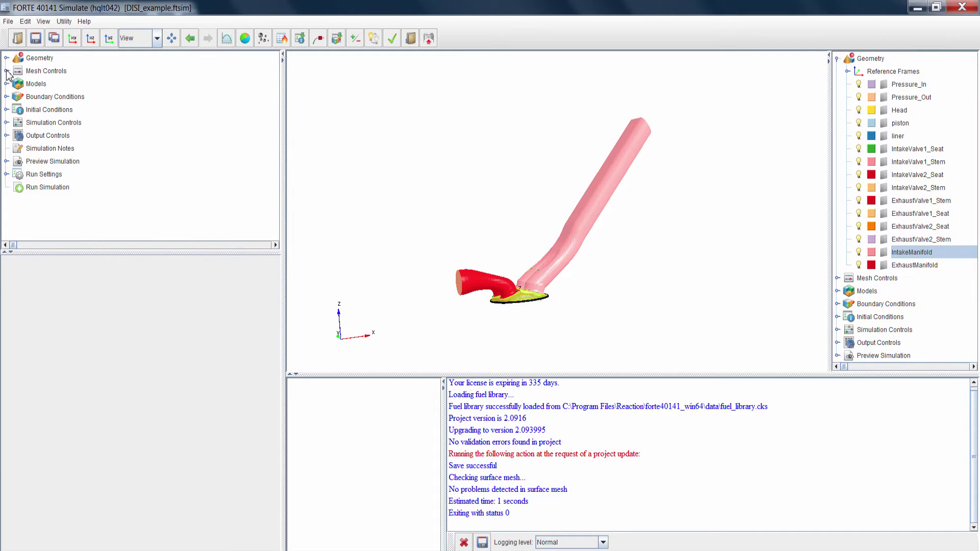
click(6, 71)
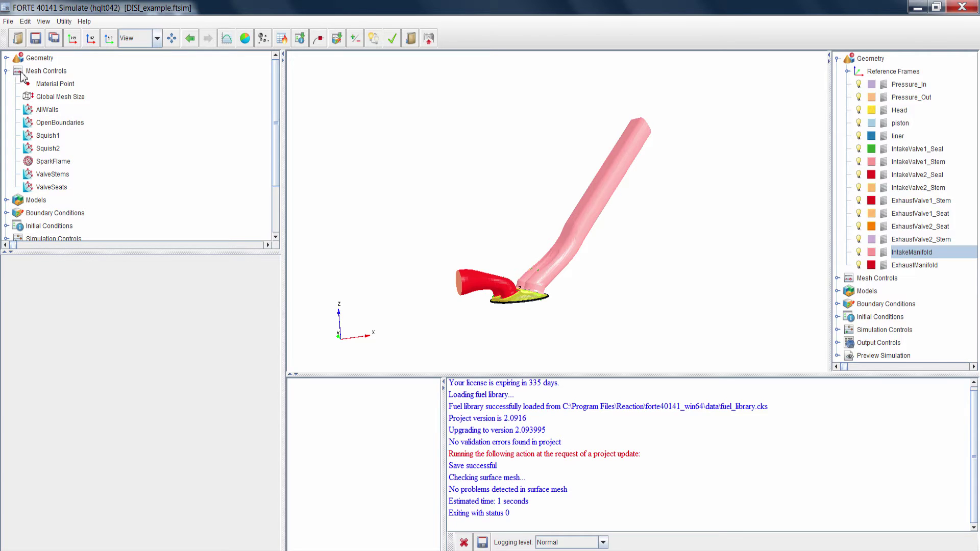
click(49, 85)
Step: Examine the cylinder head and the valve port junctions of the engine model up close from several angles
drag(560, 259, 555, 190)
scroll(534, 212, up, 4)
right_drag(565, 227, 595, 162)
drag(577, 202, 574, 195)
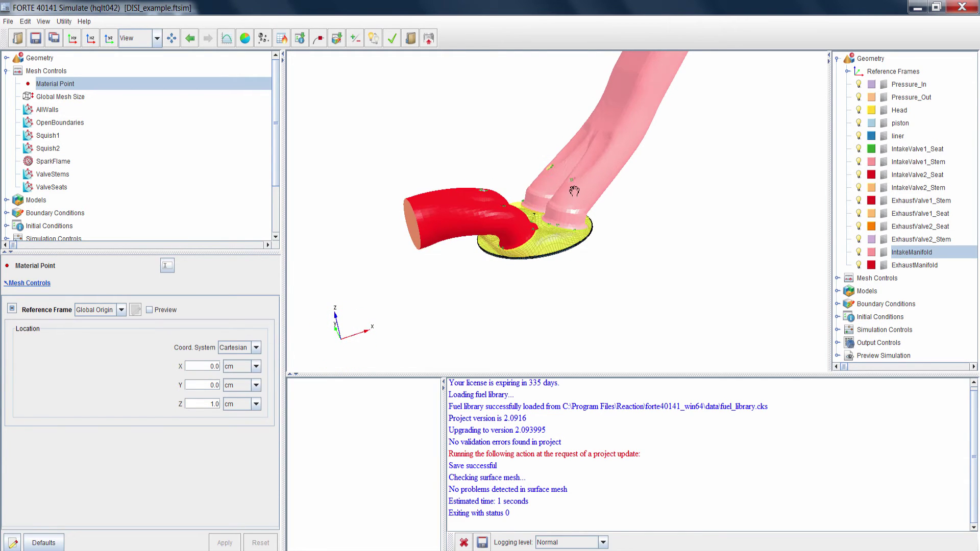
mouse_move(574, 195)
right_down()
mouse_move(596, 199)
mouse_move(583, 201)
right_up()
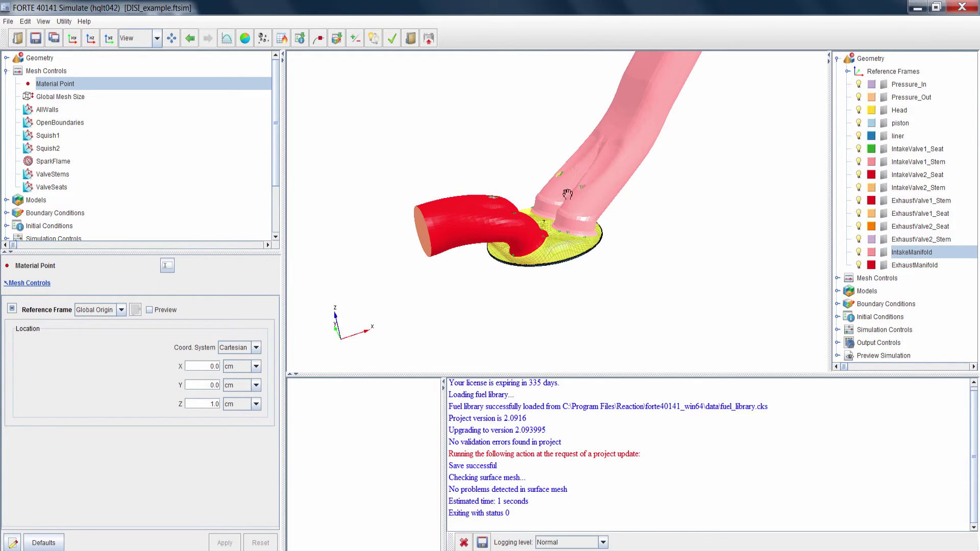
scroll(544, 199, up, 2)
scroll(544, 198, up, 2)
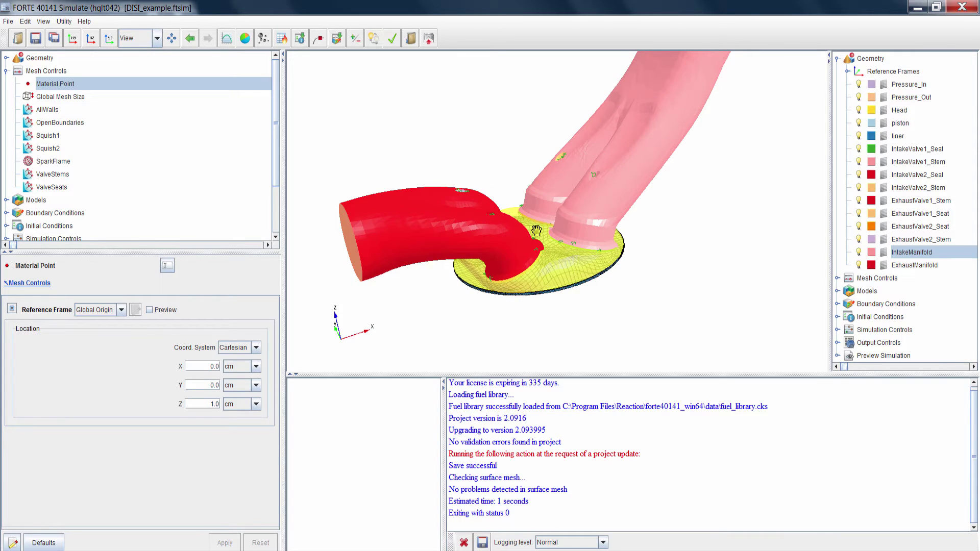
drag(536, 230, 536, 231)
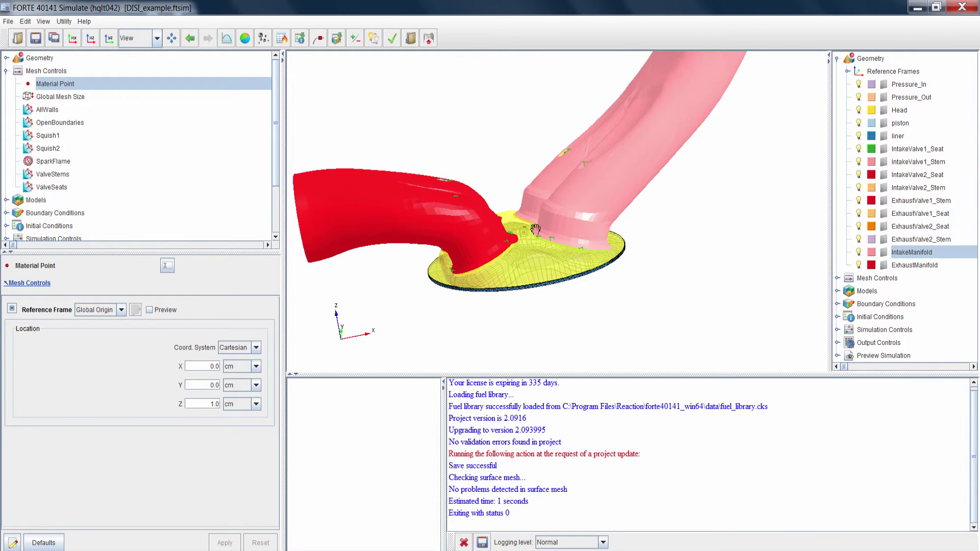
drag(535, 220, 534, 219)
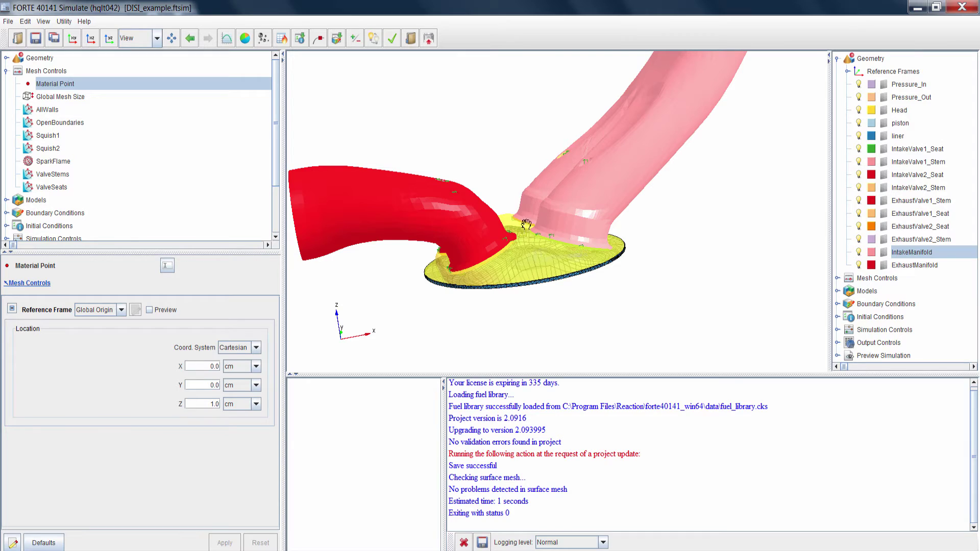
drag(522, 229, 522, 231)
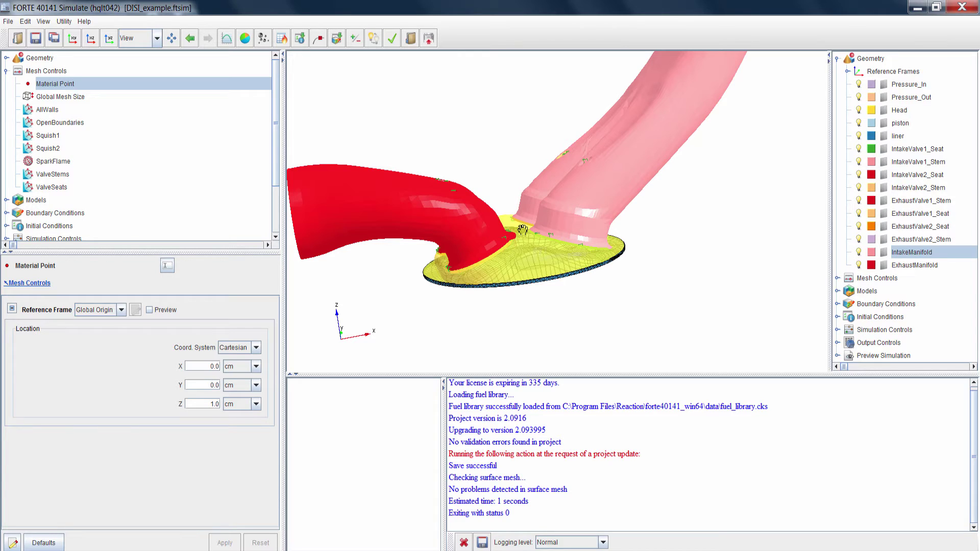
Step: Review the Global Mesh Size settings under Mesh Controls and inspect the exhaust port side of the geometry
click(84, 98)
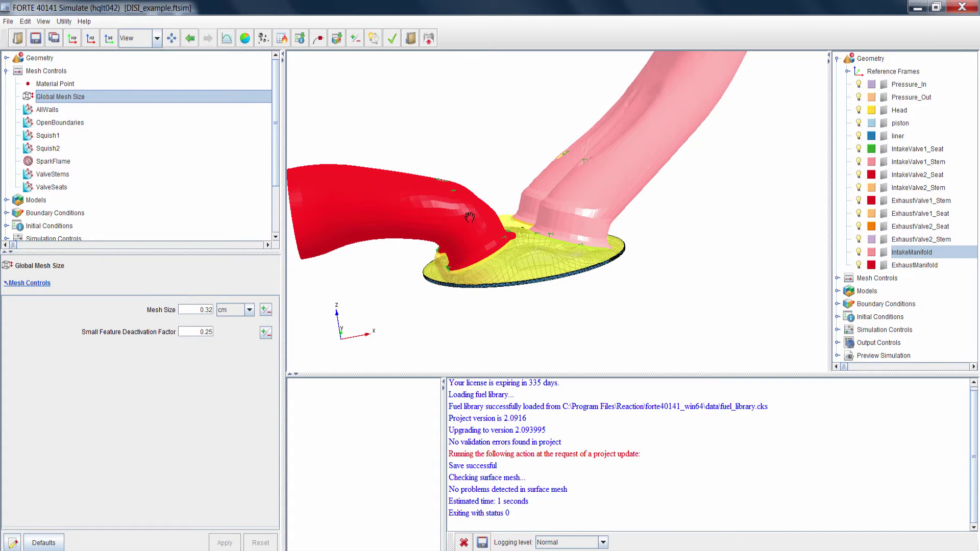
drag(470, 216, 529, 206)
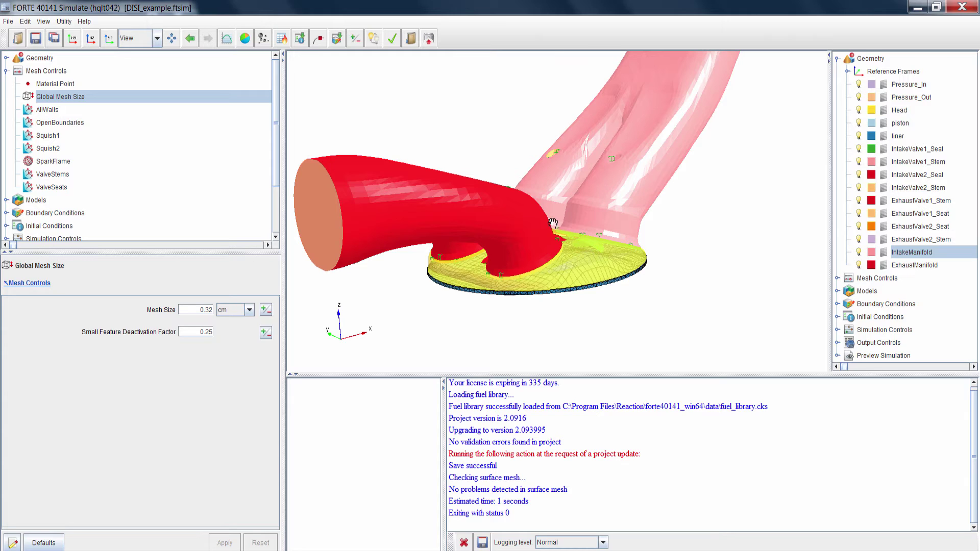
click(6, 70)
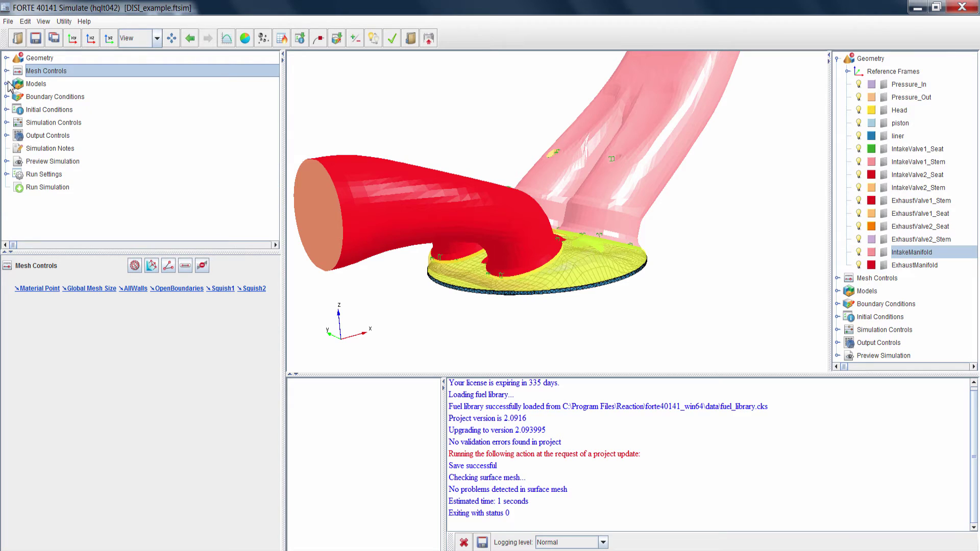
Step: Review the available physical models, including Chemistry, Transport, Spray, Spark Ignition, Crevice and Soot
click(6, 83)
click(51, 96)
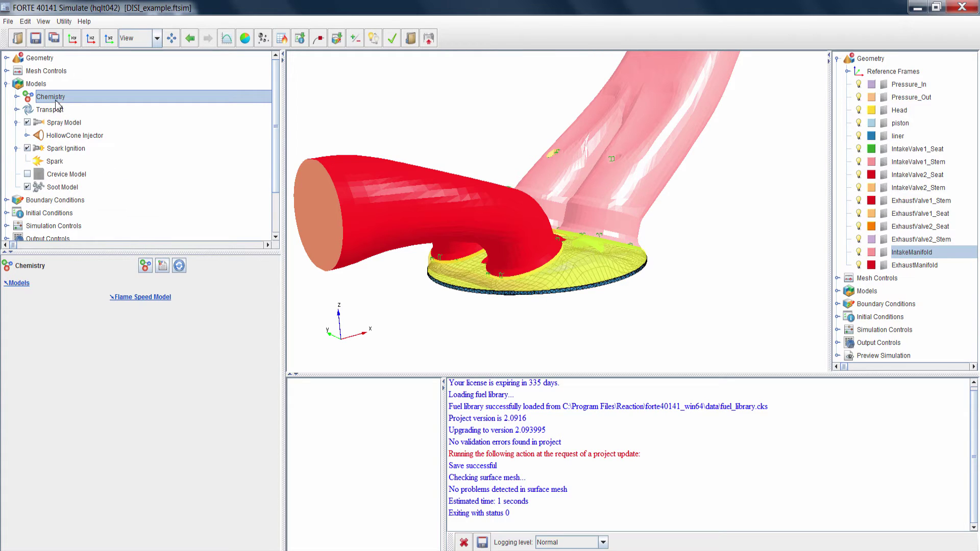
click(6, 83)
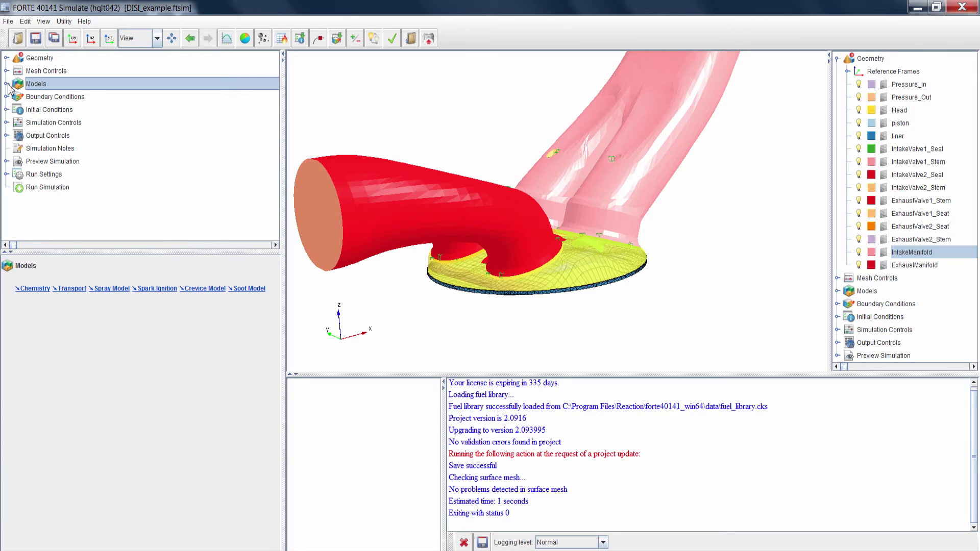
click(6, 84)
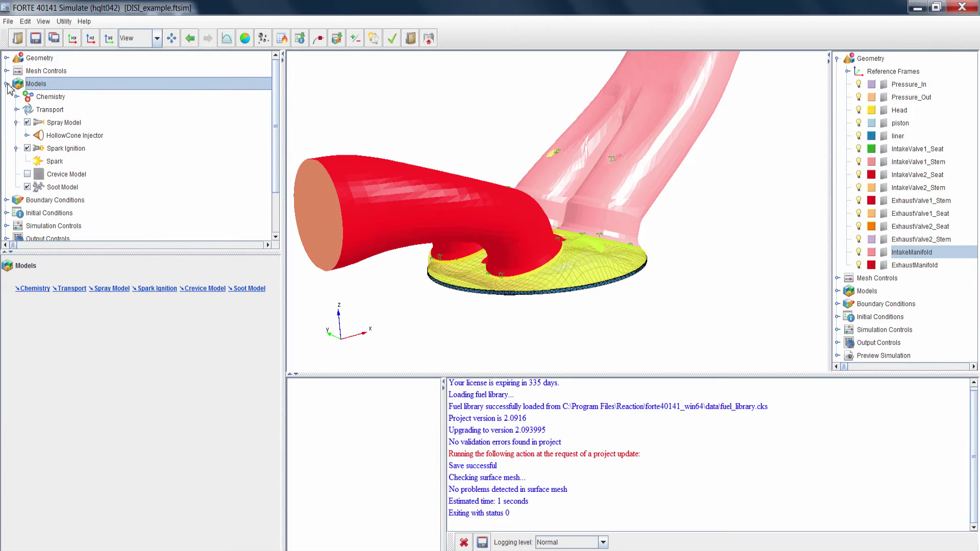
click(49, 100)
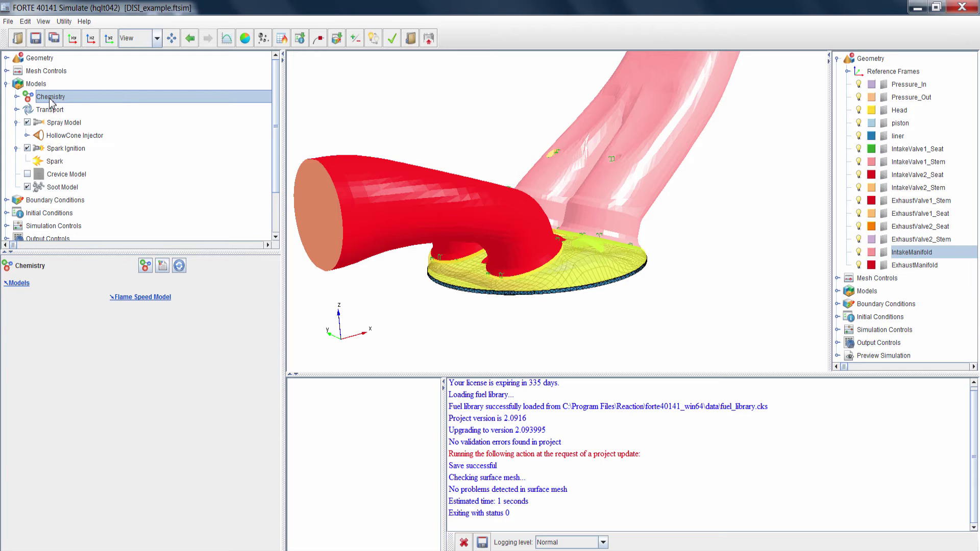
click(6, 84)
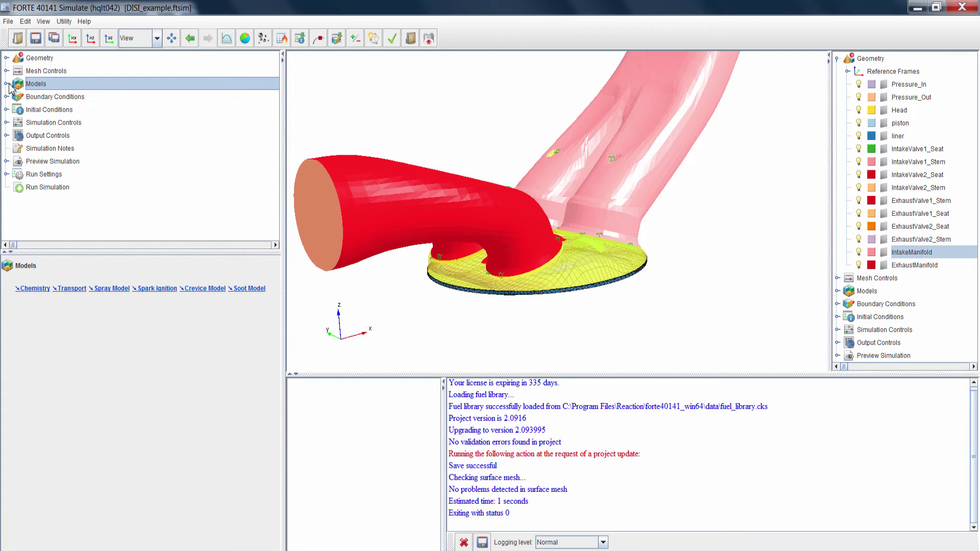
click(8, 84)
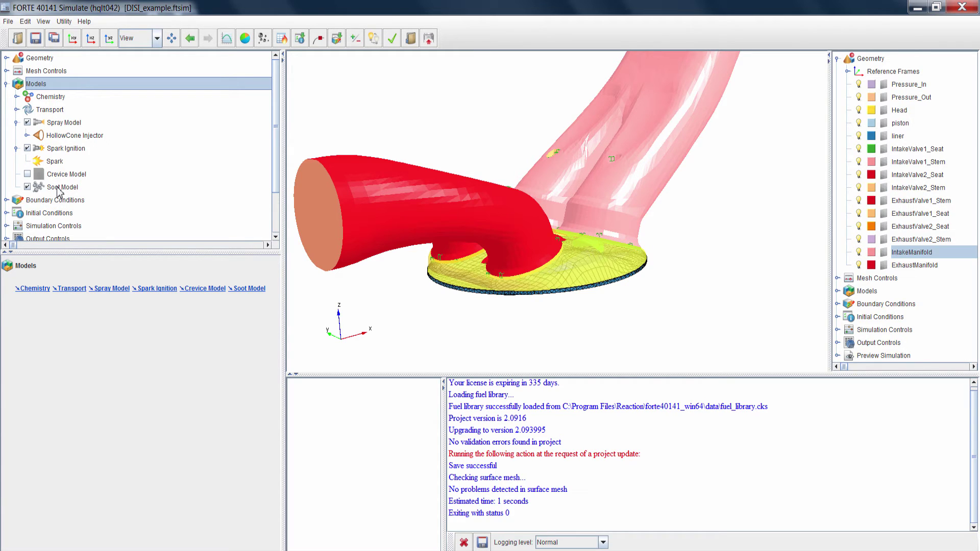
click(6, 83)
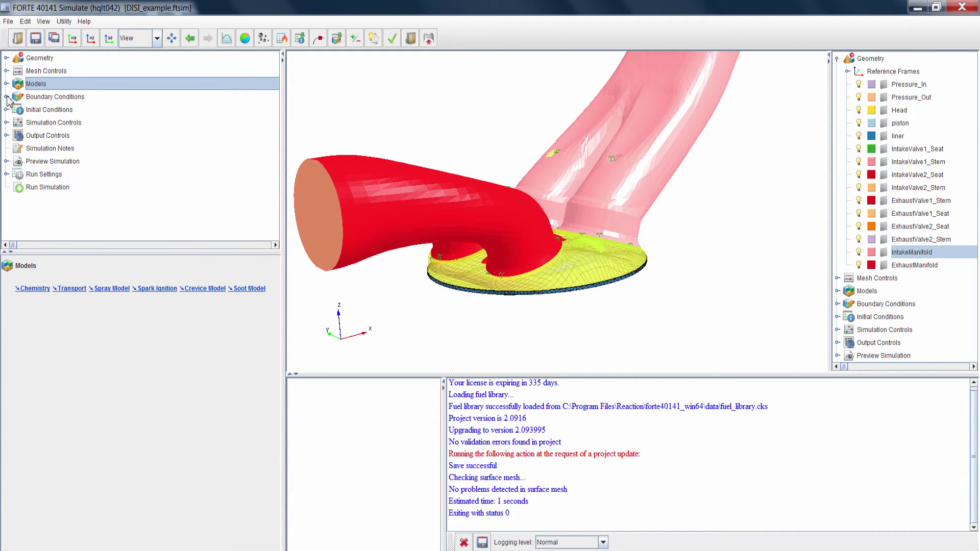
Step: Review the Boundary Conditions list and the Inlet's composition, location and pressure settings
click(6, 97)
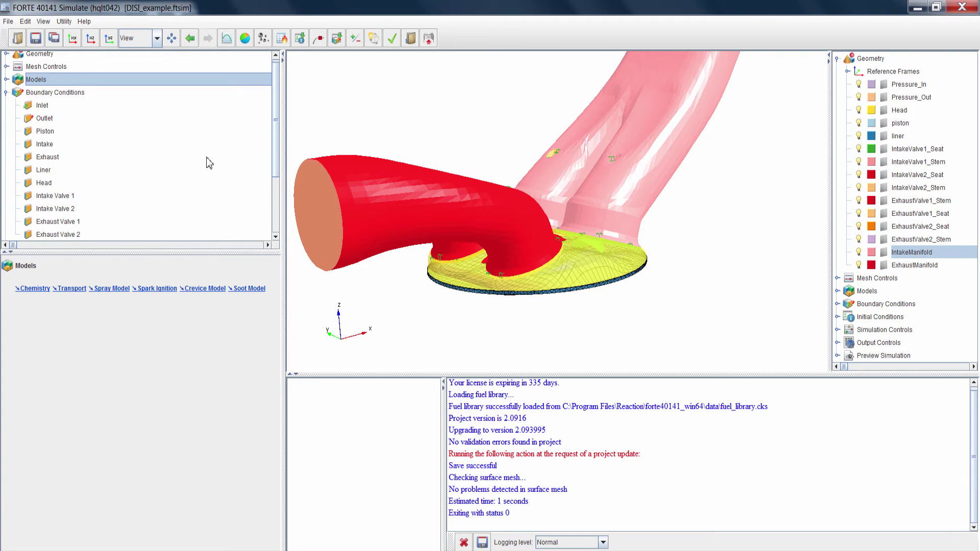
drag(550, 250, 548, 244)
scroll(548, 240, down, 3)
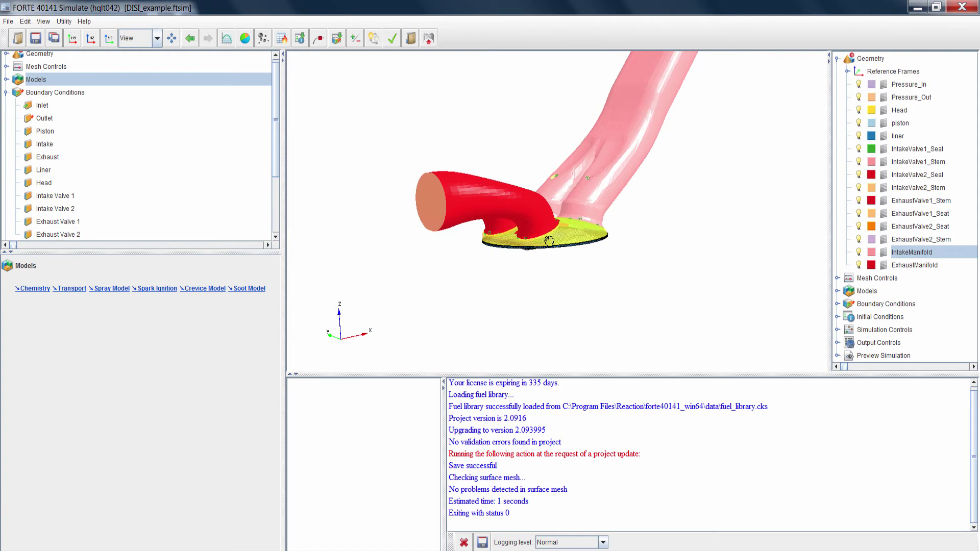
click(90, 105)
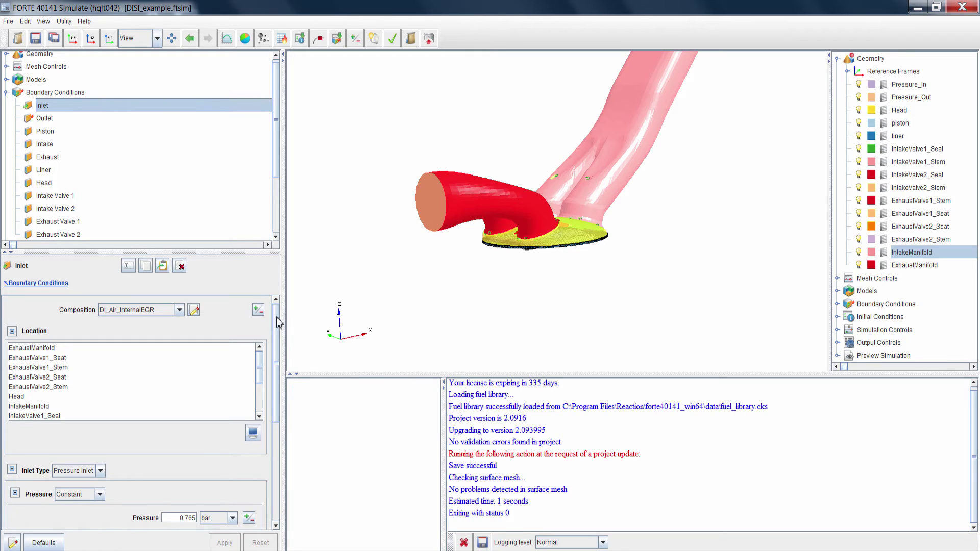
drag(278, 325, 276, 360)
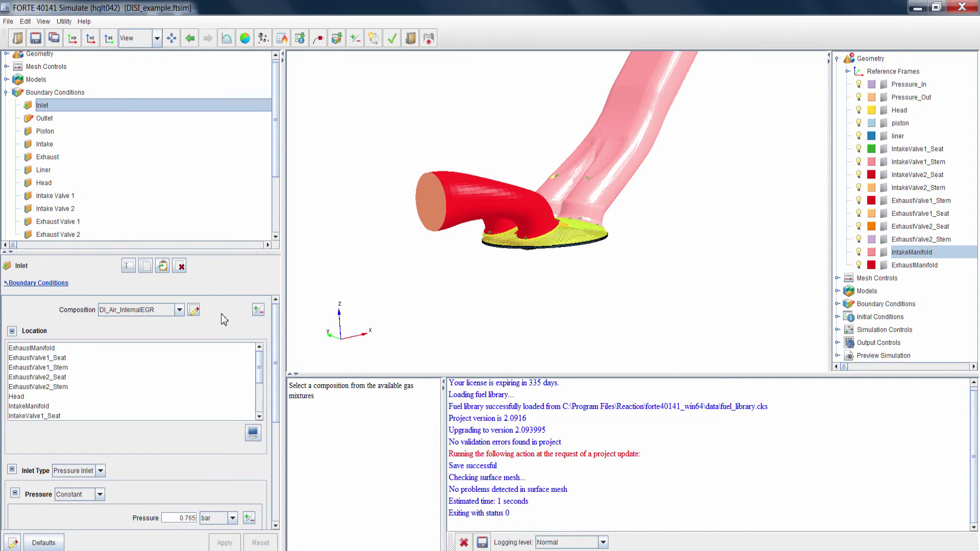
Step: Inspect the Piston boundary's slider-crank wall motion settings and Intake Valve 1's direction and lift profile
click(62, 131)
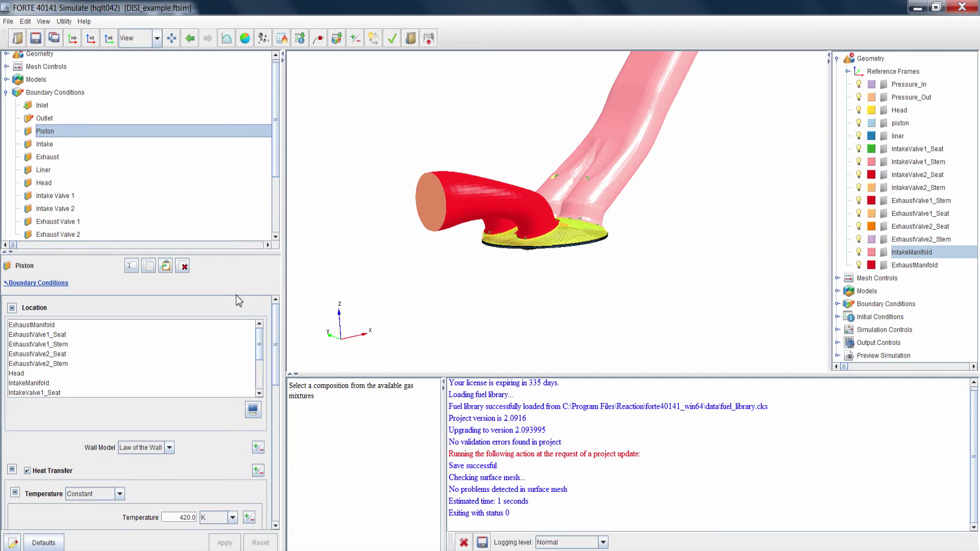
scroll(280, 319, down, 5)
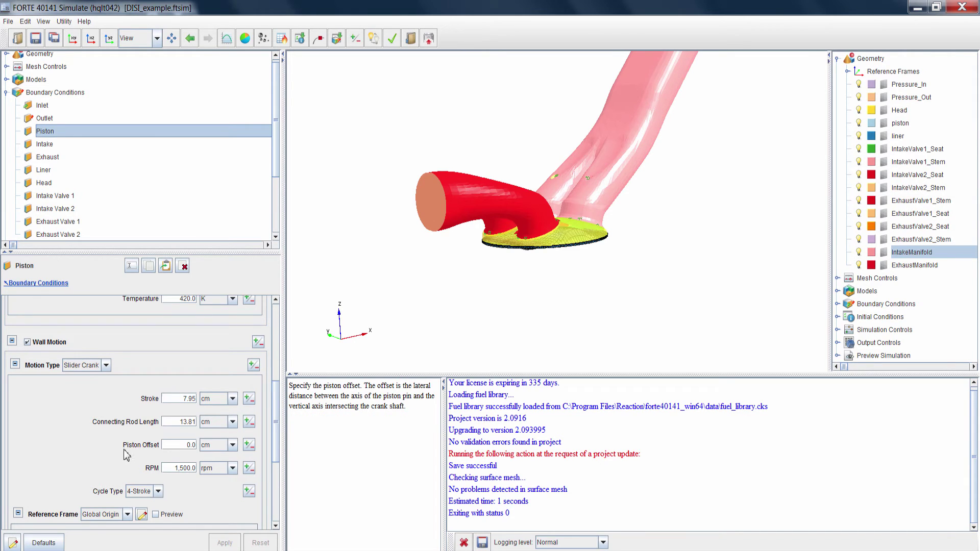
click(72, 199)
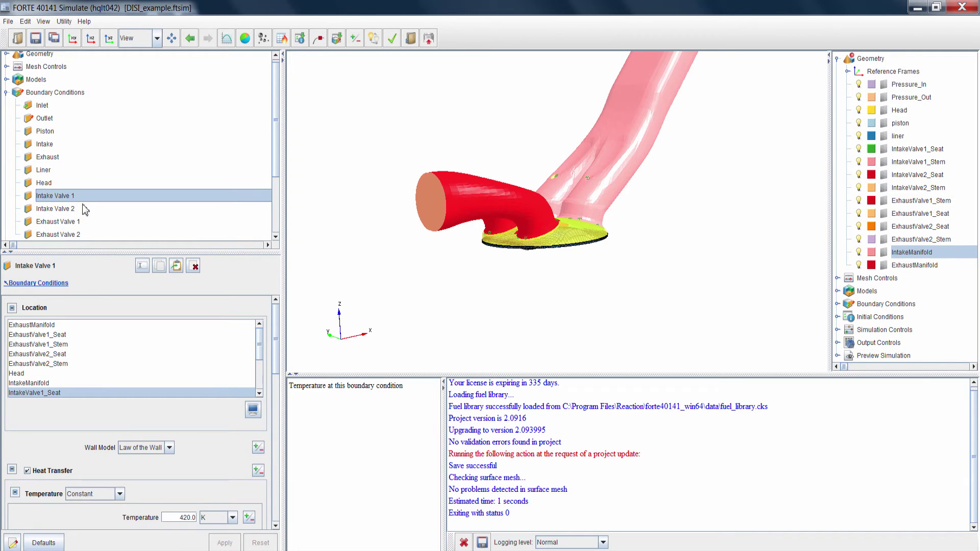
scroll(279, 342, down, 1)
drag(279, 342, 185, 430)
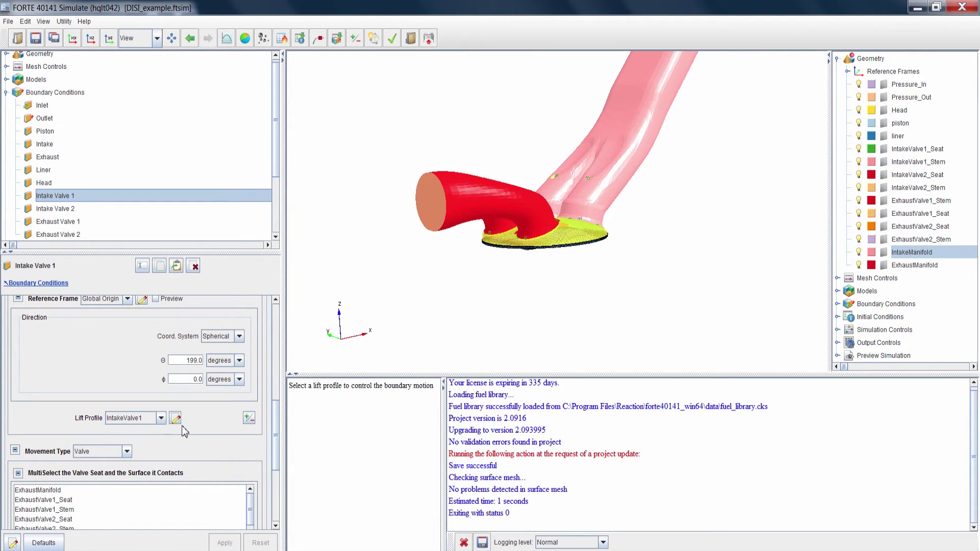
Step: Recheck the Piston's wall motion parameters and return to Intake Valve 1's lift profile setting
click(45, 131)
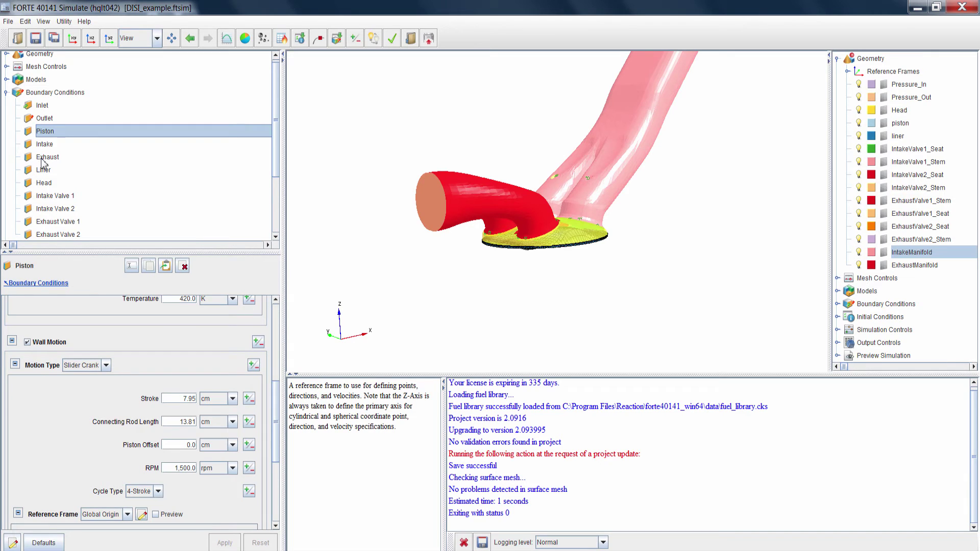
click(56, 196)
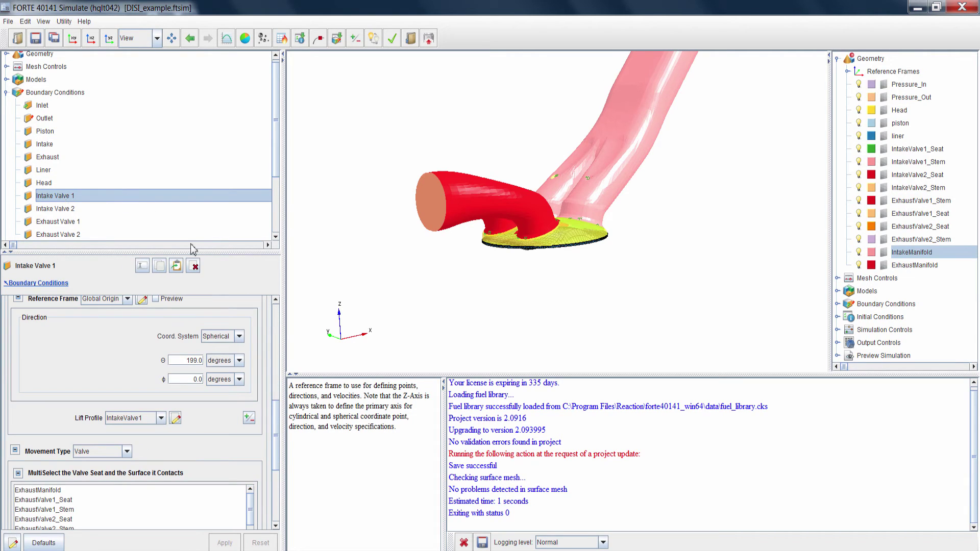
scroll(275, 414, up, 1)
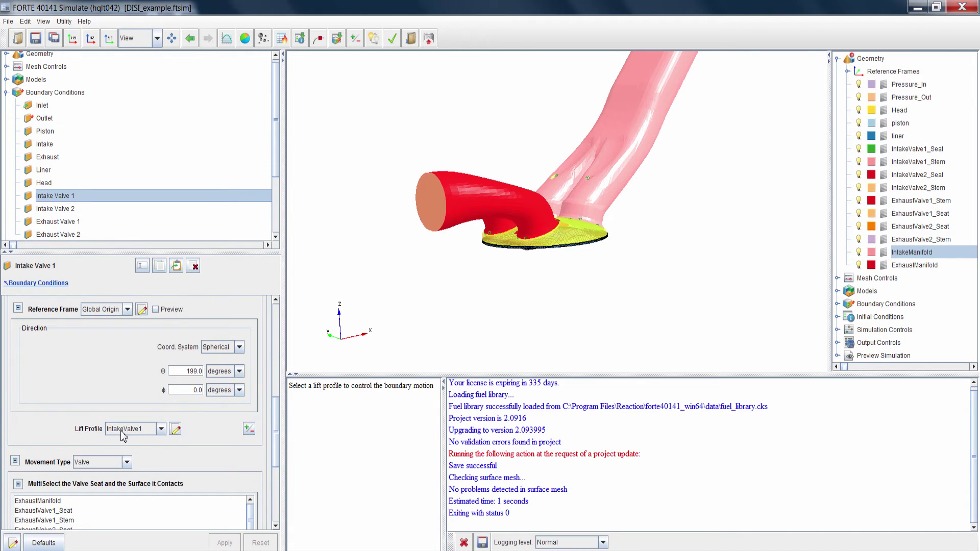
Step: Open Intake Valve 1's lift profile for editing and examine its crank-angle versus distance table and curve
click(176, 430)
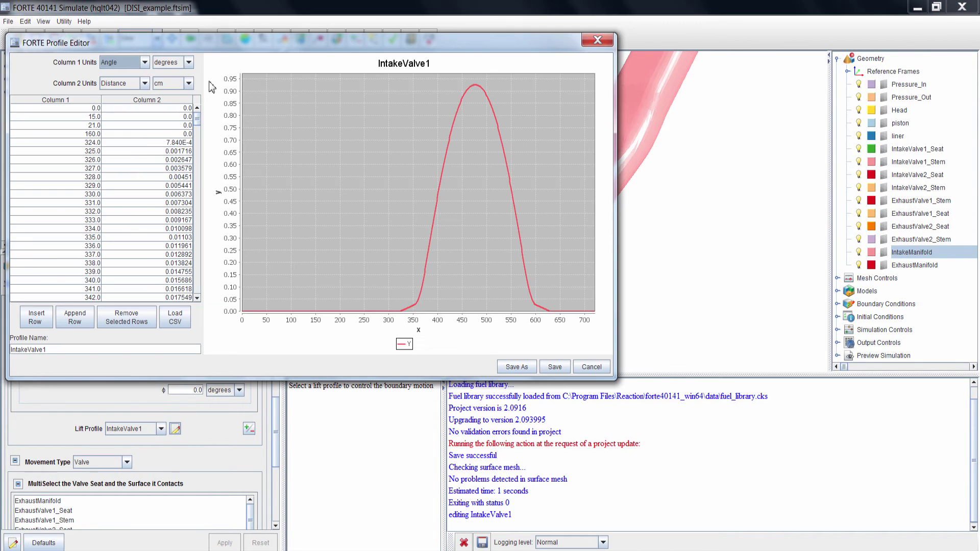
drag(230, 52, 326, 66)
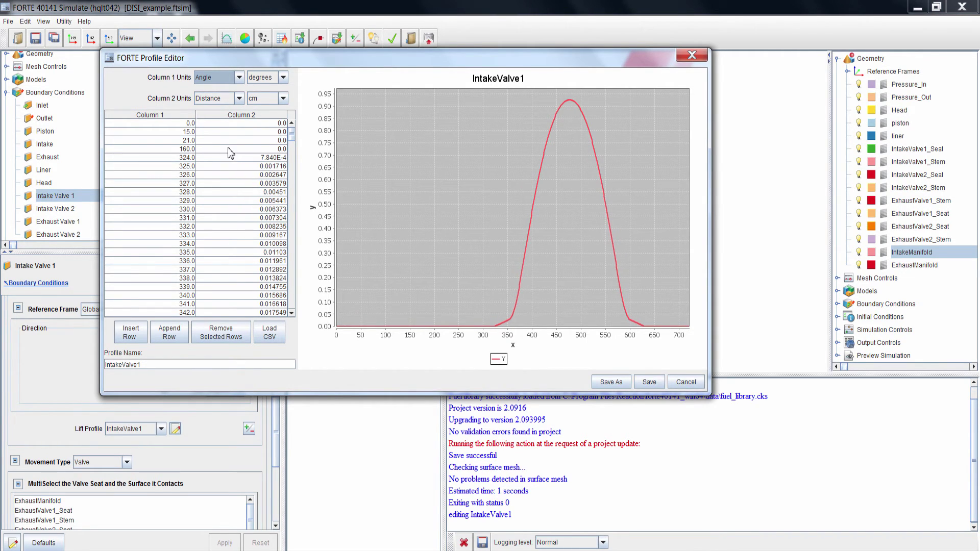
click(189, 125)
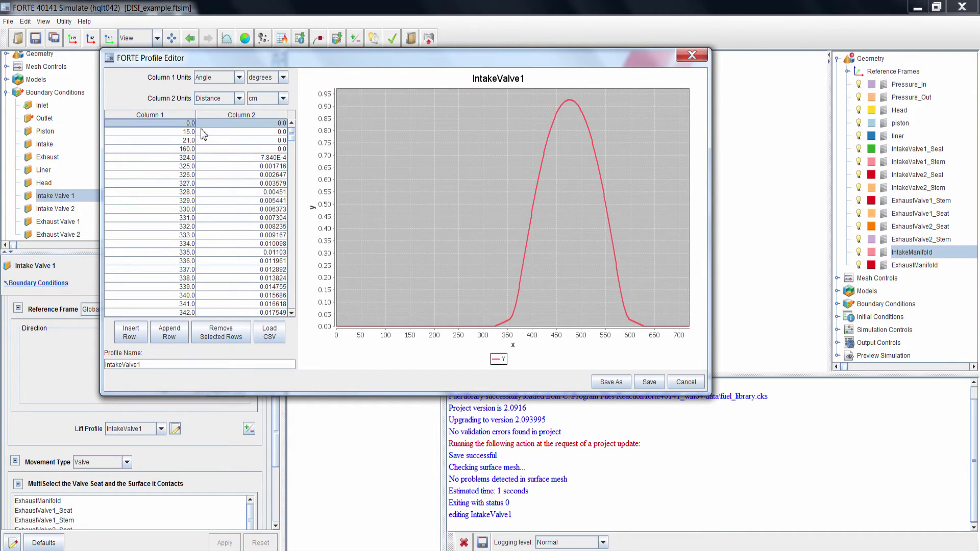
drag(290, 137, 300, 312)
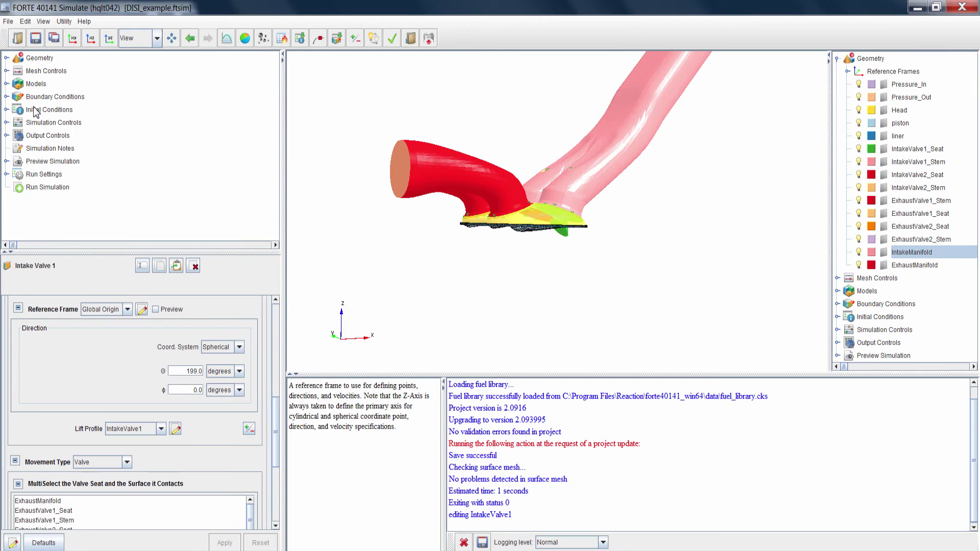
Step: Review the Default Initialization, IntakePort and ExhaustPort entries under Initial Conditions alongside the corresponding regions of the engine model
click(6, 111)
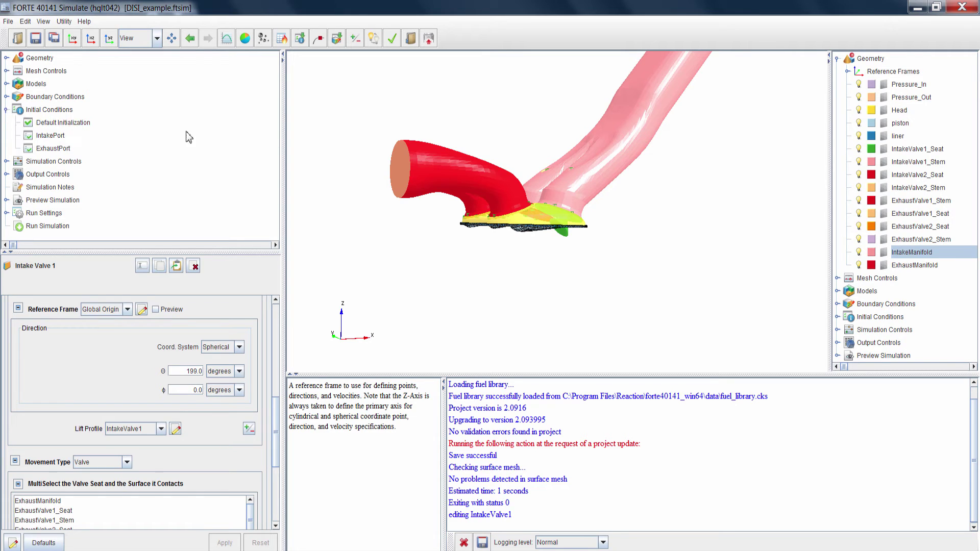
mouse_move(613, 196)
mouse_down()
mouse_move(607, 203)
mouse_move(612, 187)
mouse_up()
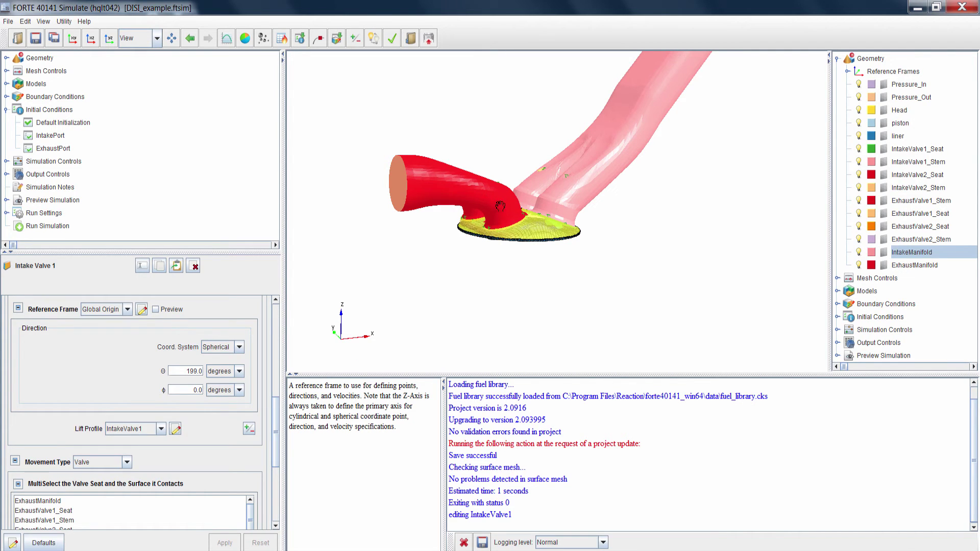
drag(501, 204, 503, 199)
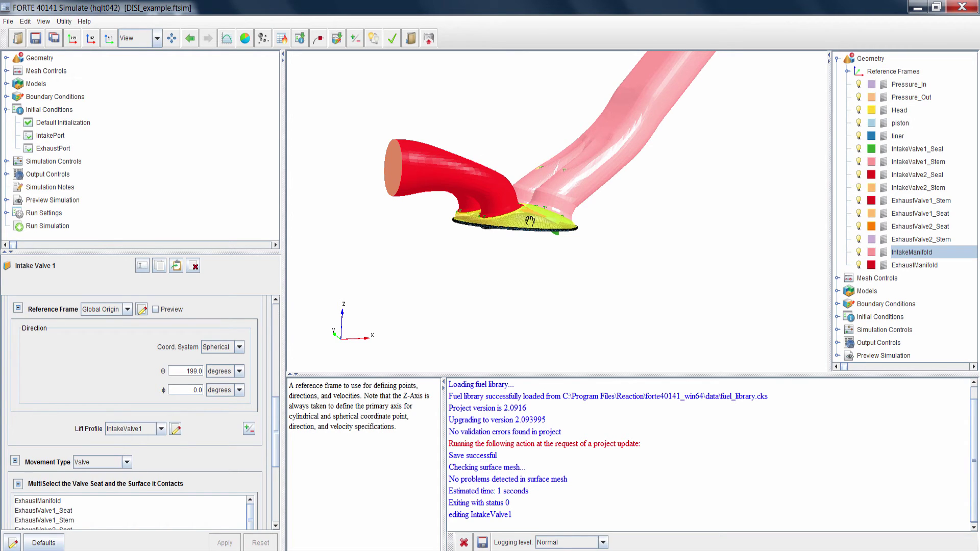
drag(530, 220, 491, 221)
click(5, 109)
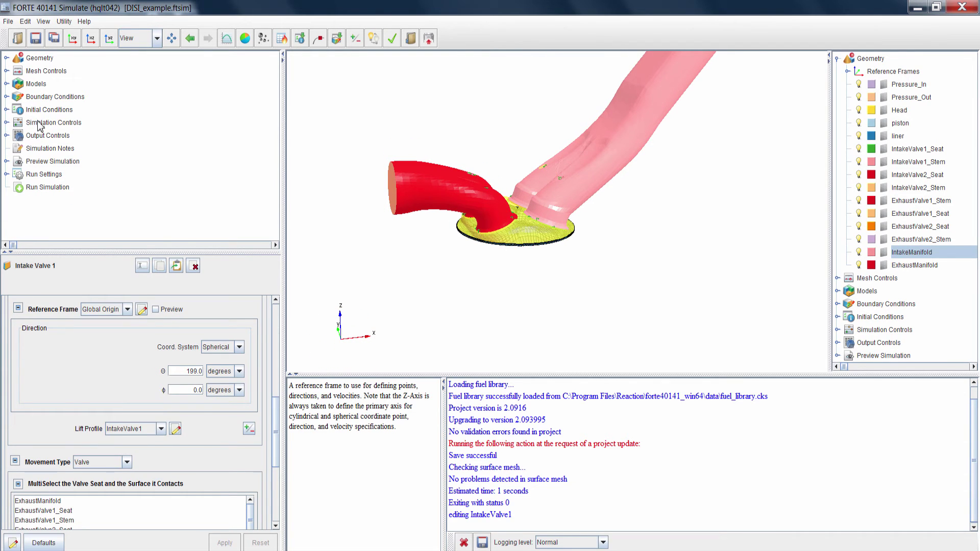
Step: Review the crank-angle-based limits in Simulation Controls and the Time Step and Chemistry Solver settings
click(53, 123)
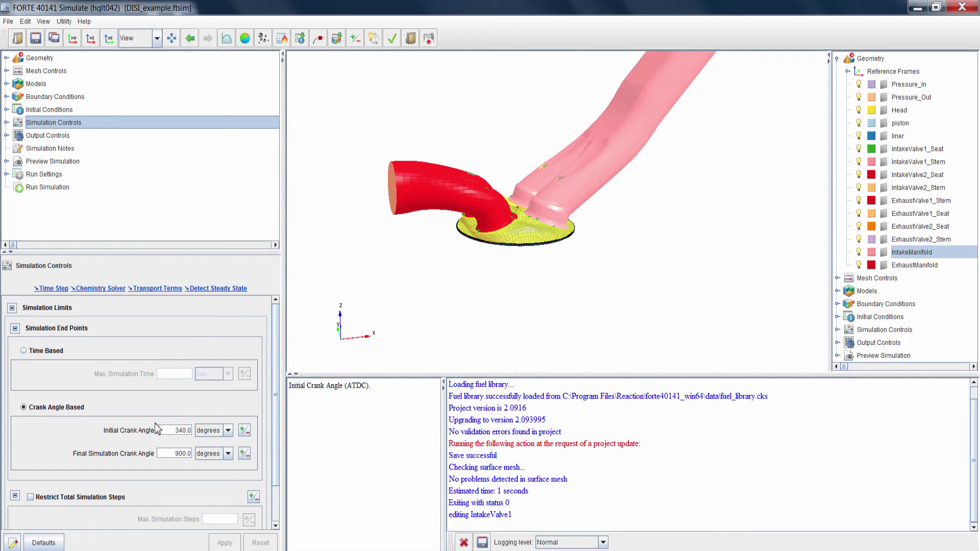
click(6, 123)
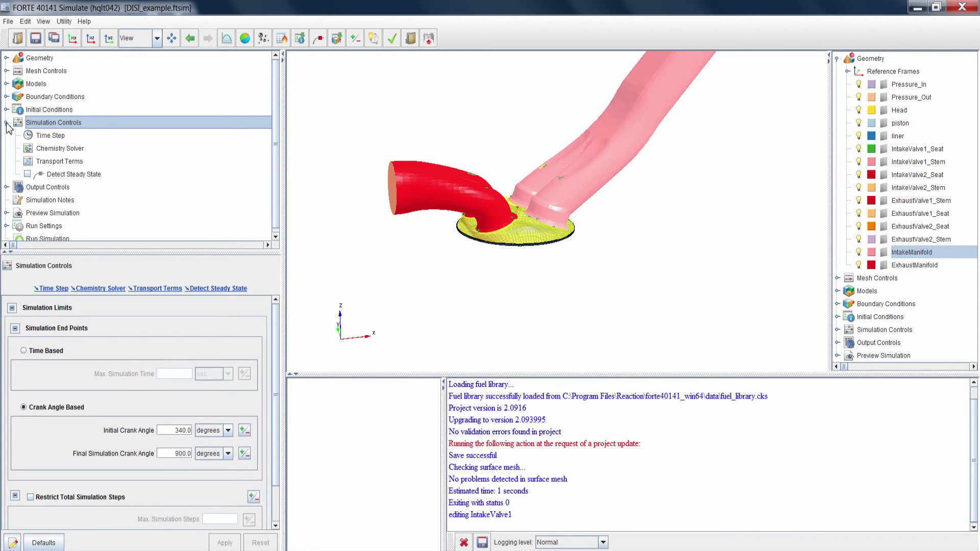
click(30, 136)
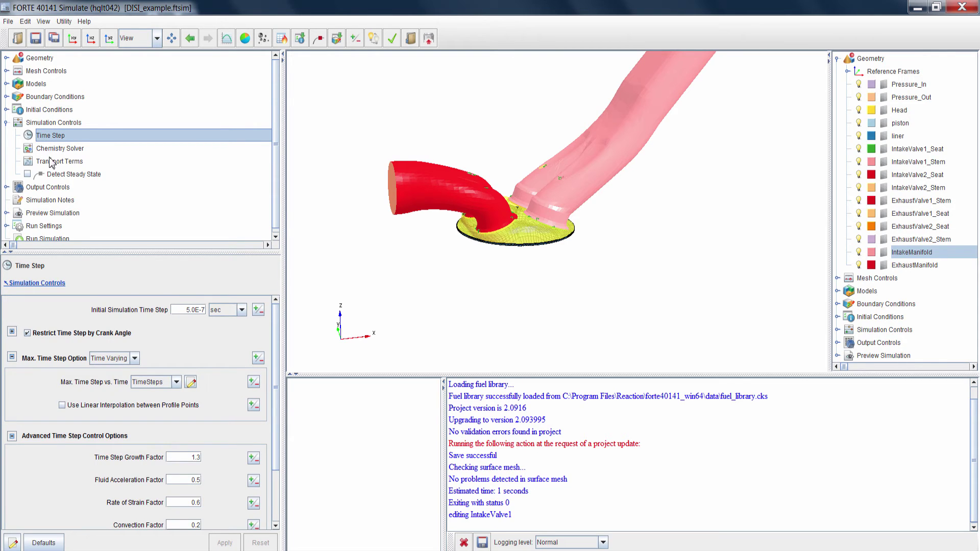
click(42, 149)
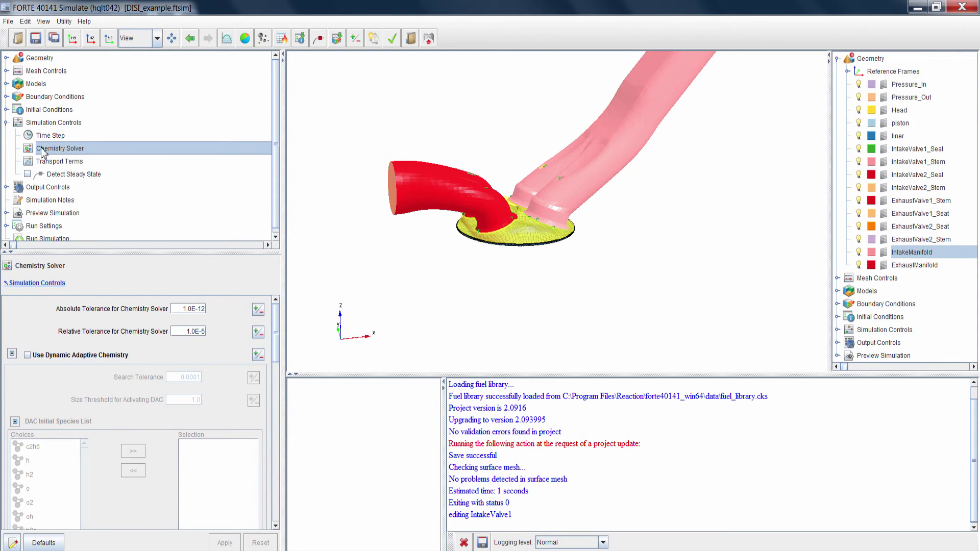
click(15, 111)
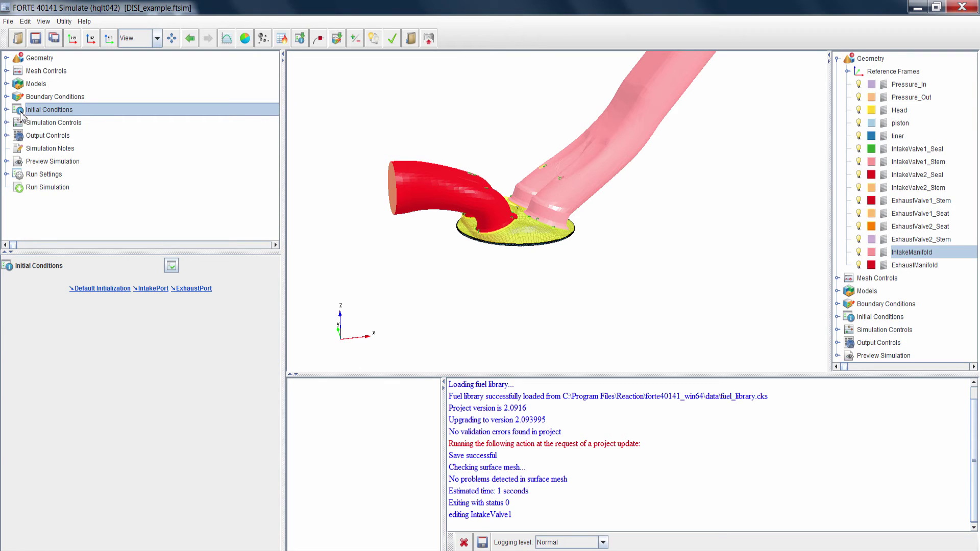
click(27, 124)
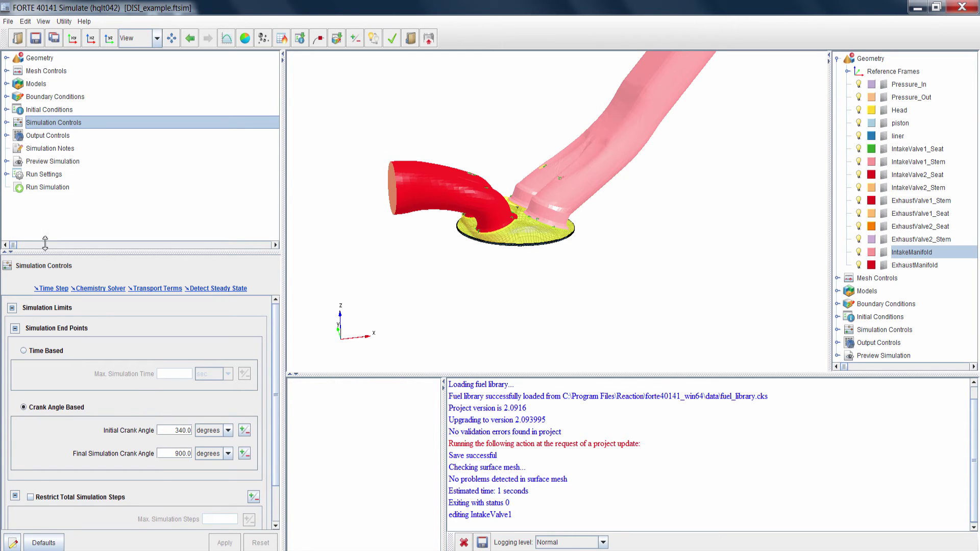
Step: Inspect the Chemistry Solver's Dynamic Cell Clustering option and the Activate Chemistry choices with their temperature and crank angle conditions
click(6, 123)
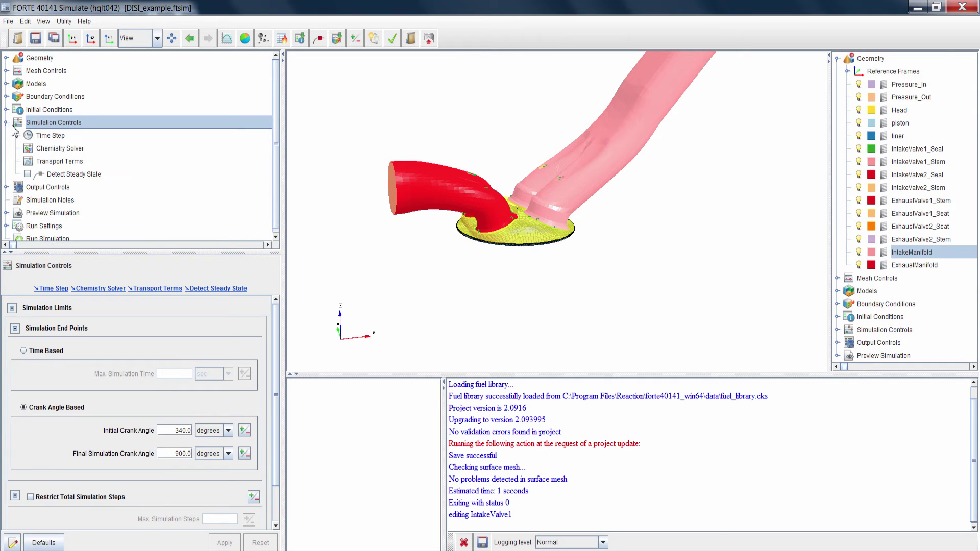
click(38, 151)
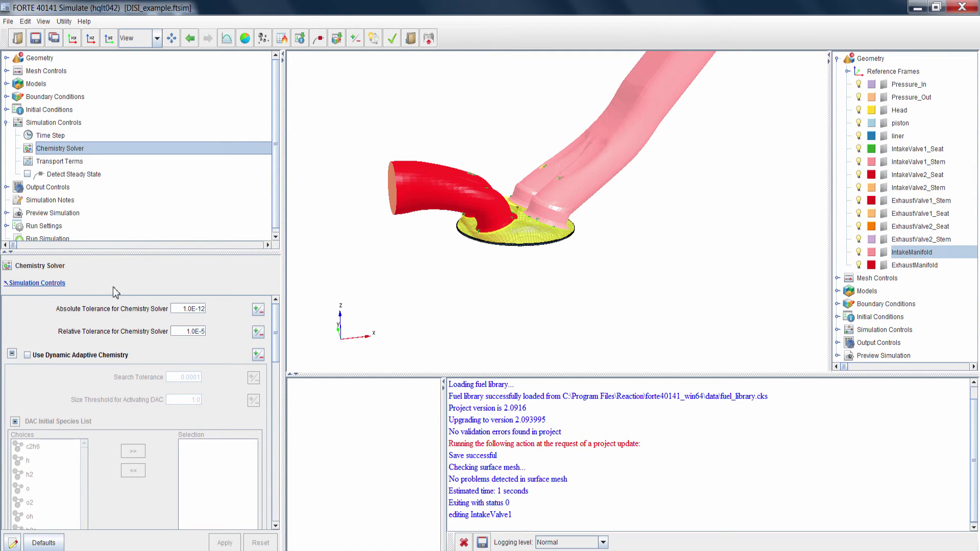
click(12, 353)
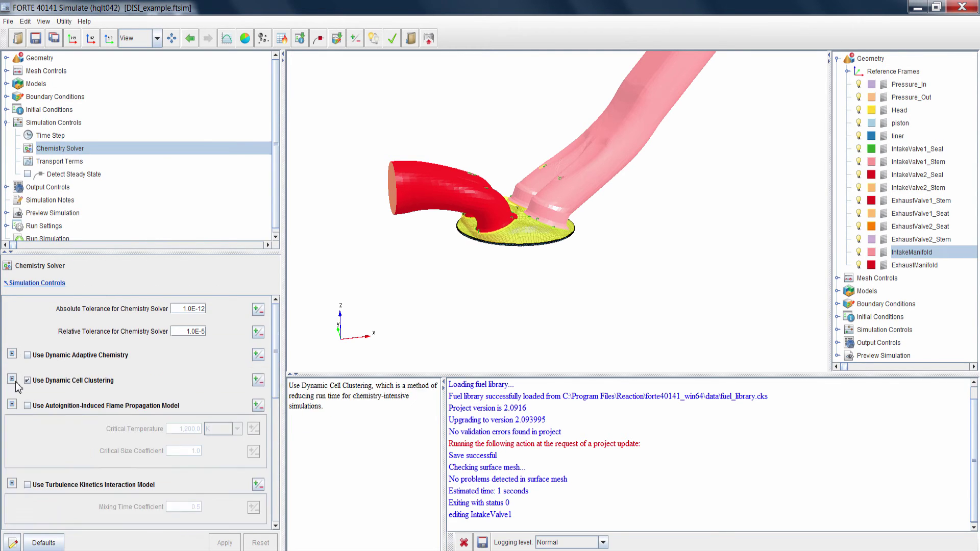
drag(277, 364, 275, 453)
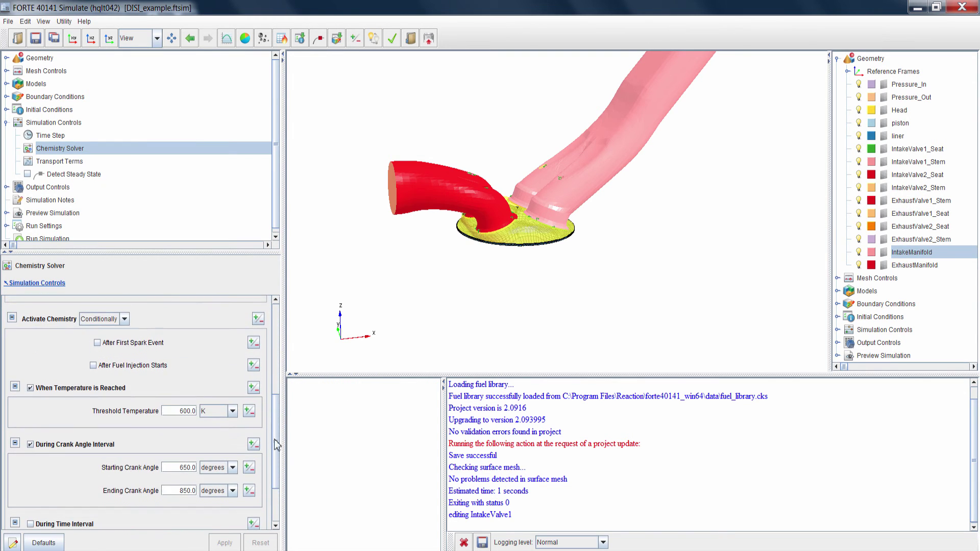
click(118, 320)
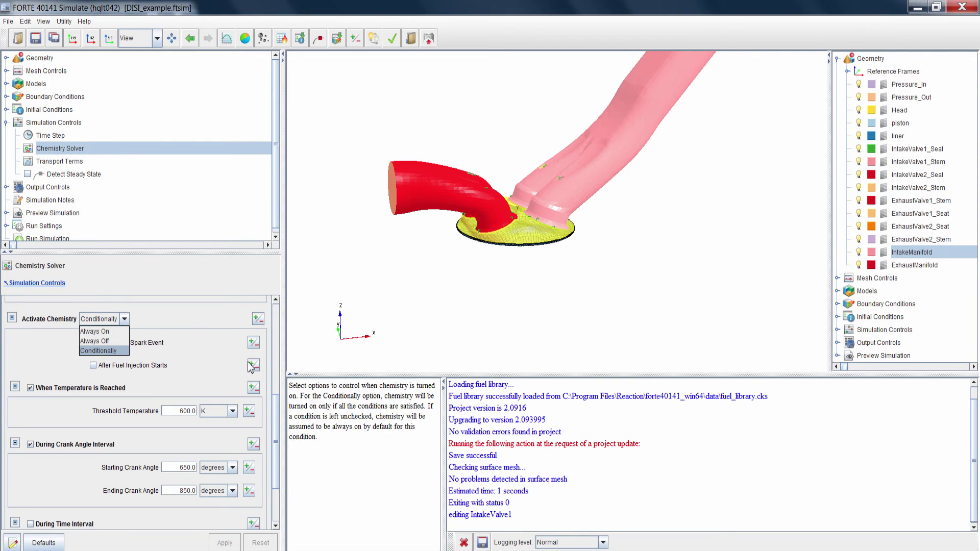
click(276, 406)
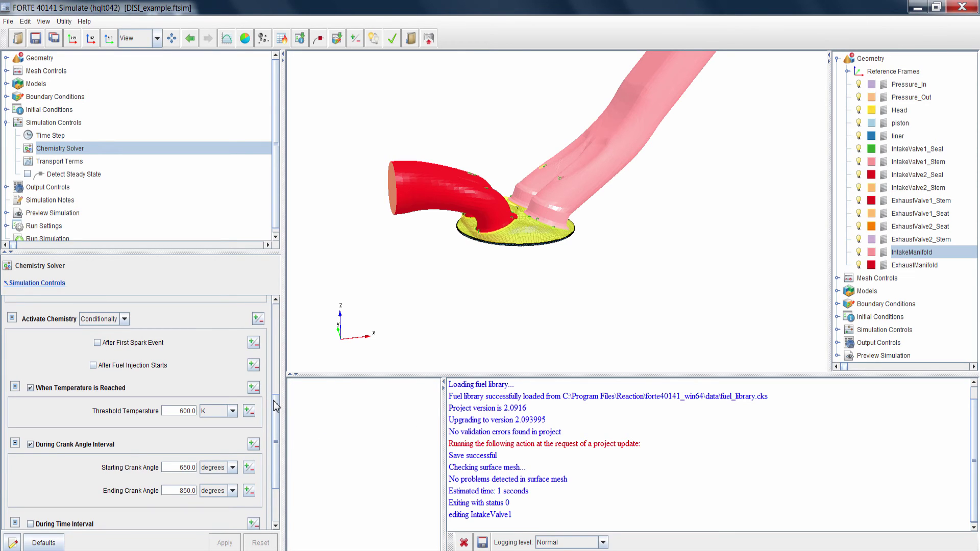
click(6, 122)
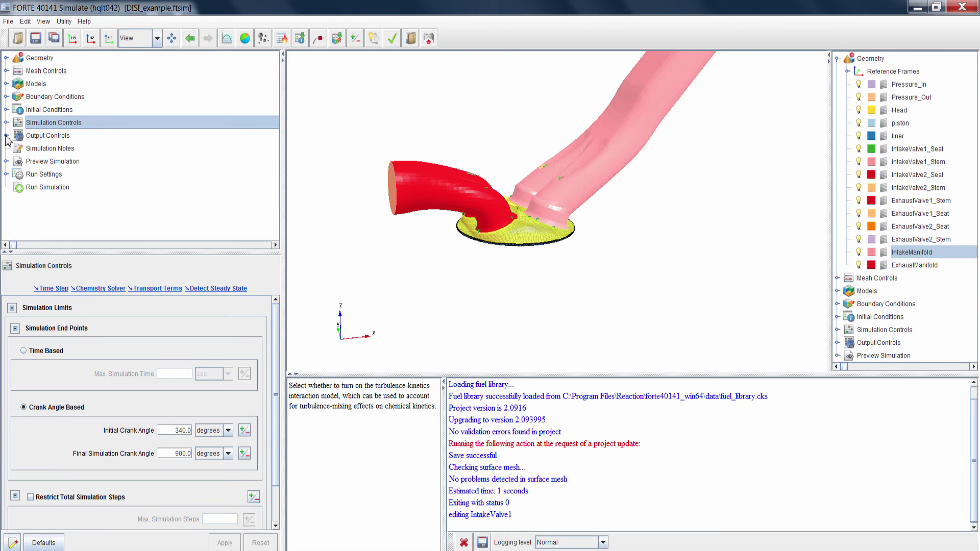
Step: Examine the Spatially Resolved and Spatially Averaged output intervals under Output Controls
click(6, 136)
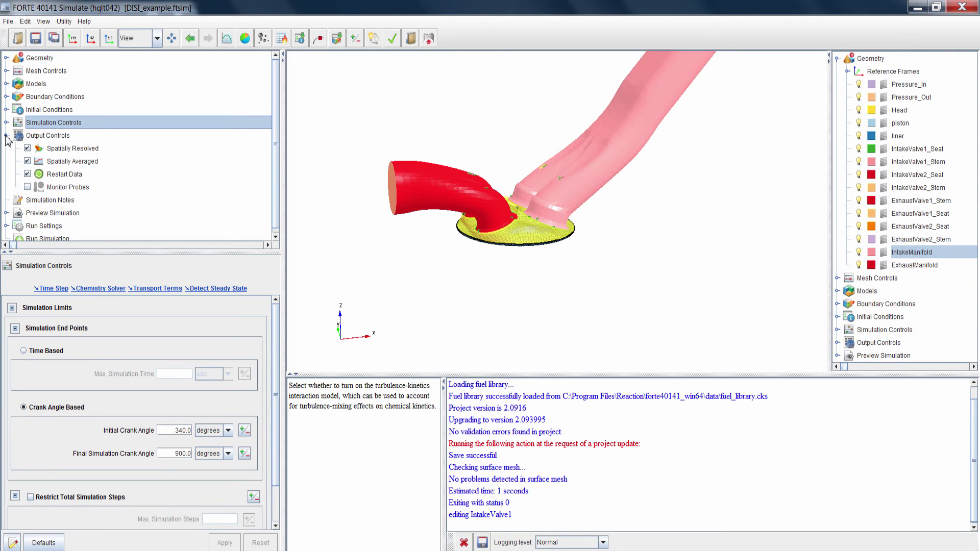
click(58, 150)
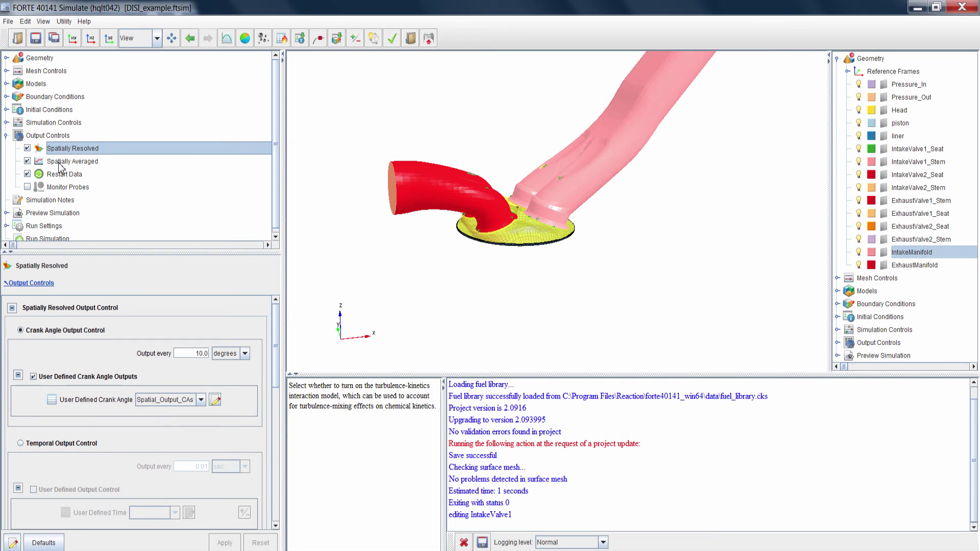
click(61, 162)
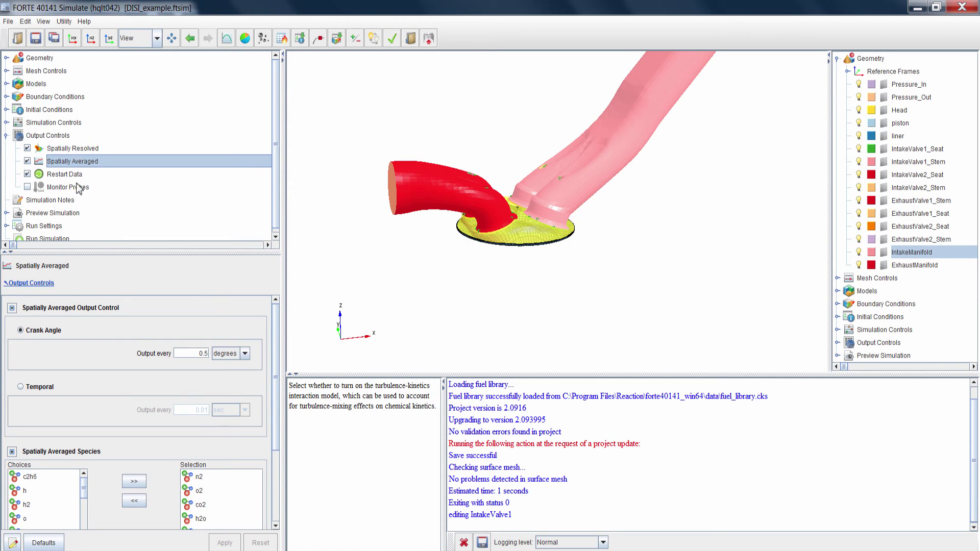
click(90, 150)
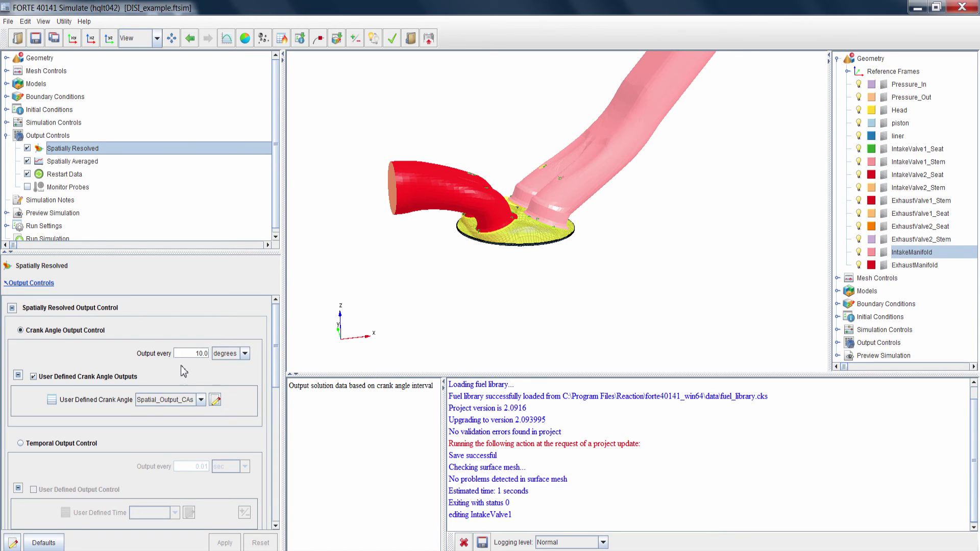
click(6, 136)
Step: Play the Boundary Motion preview of the piston and valves, dismiss the mail notification and stop the animation
click(6, 161)
click(35, 175)
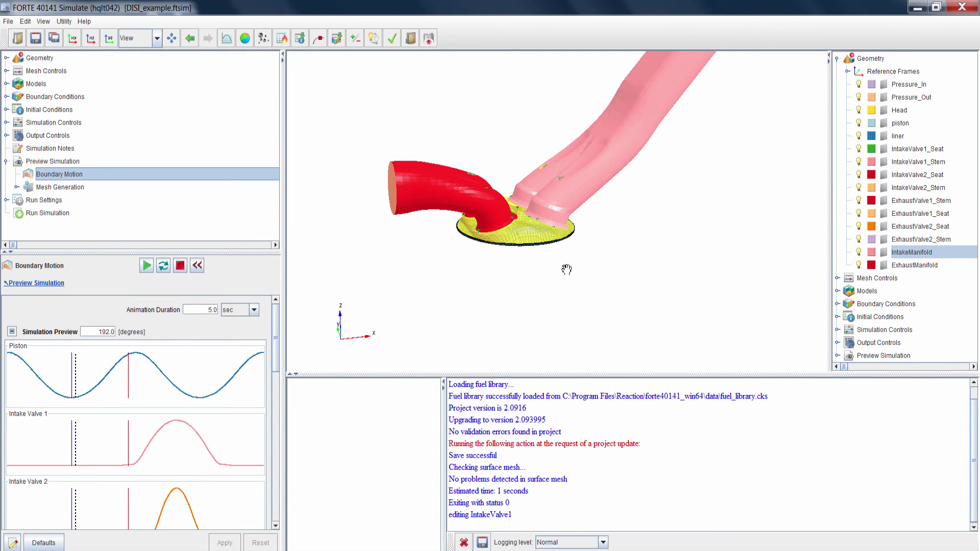
drag(558, 275, 553, 262)
drag(551, 231, 554, 229)
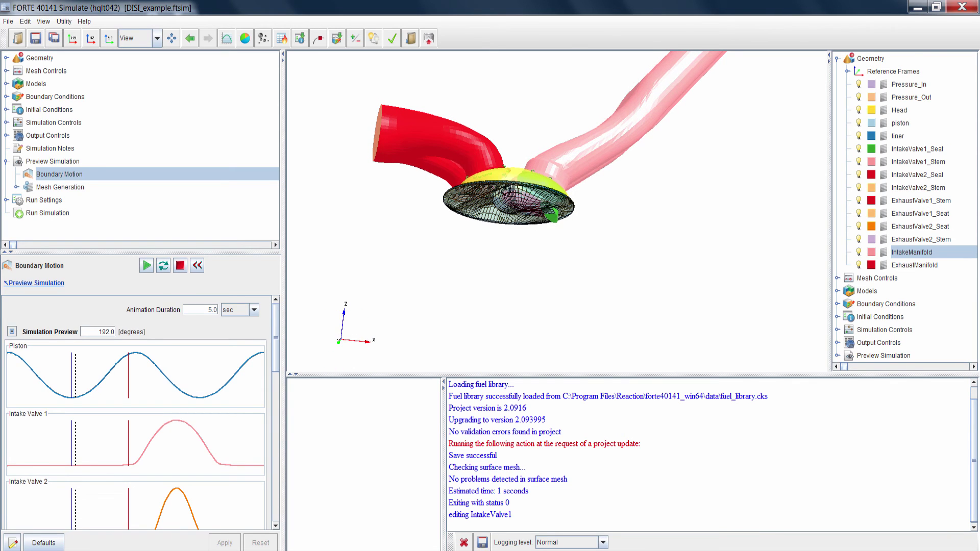
drag(507, 187, 314, 251)
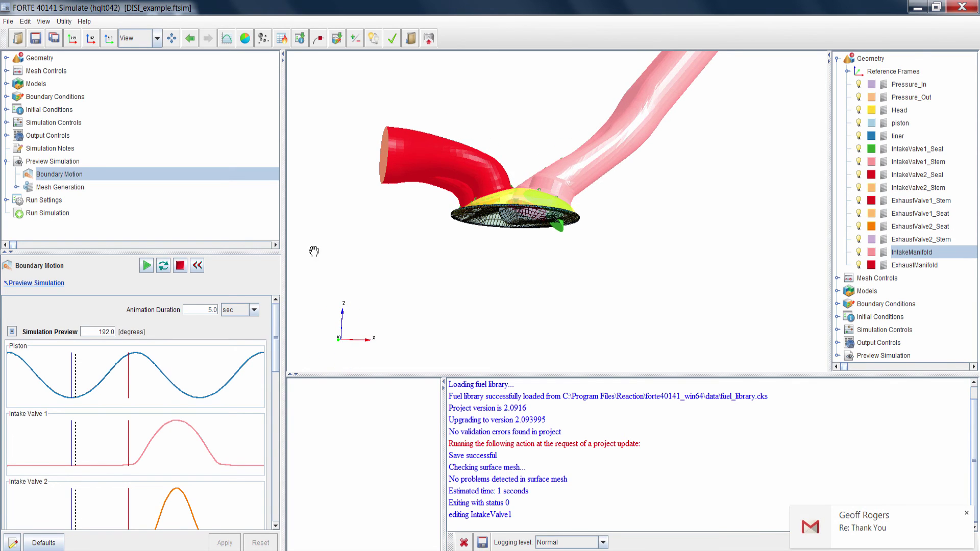
click(146, 265)
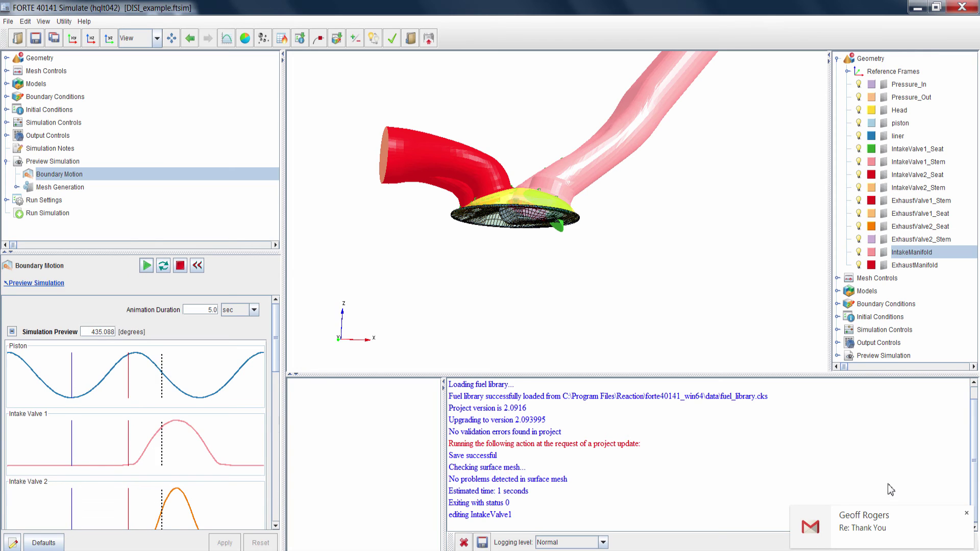
click(965, 514)
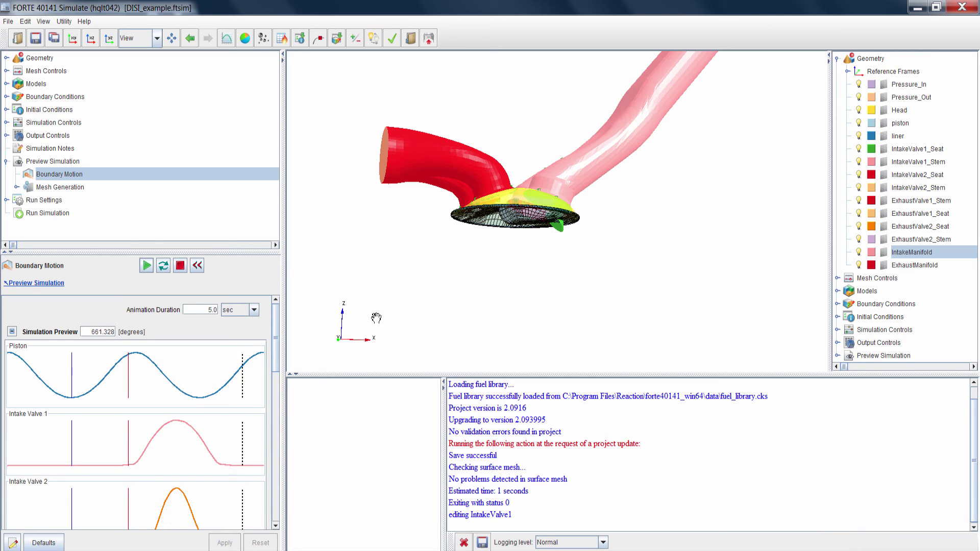
click(179, 268)
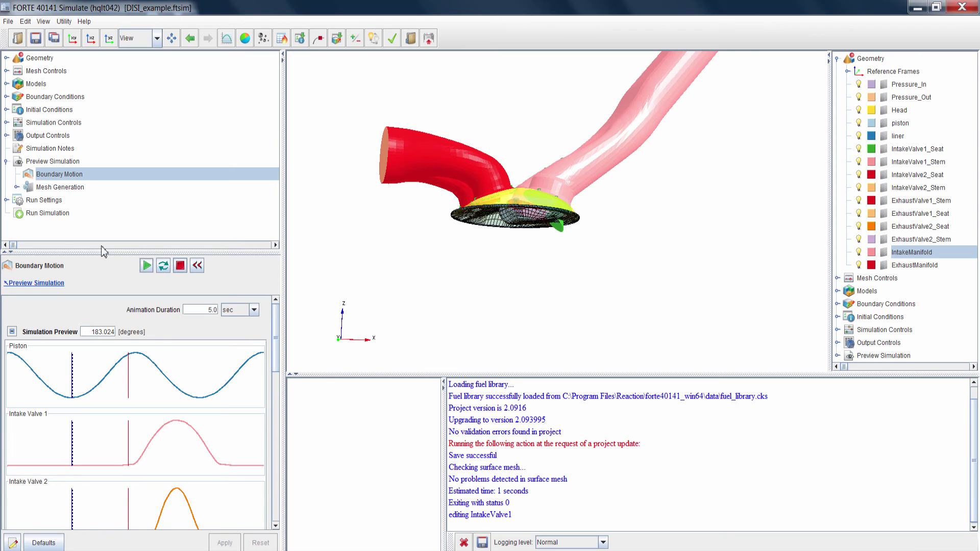
Step: Hide all Geometry surfaces and show all Boundary Conditions surfaces instead, then return to the Preview Simulation overview
click(867, 59)
right_click(867, 59)
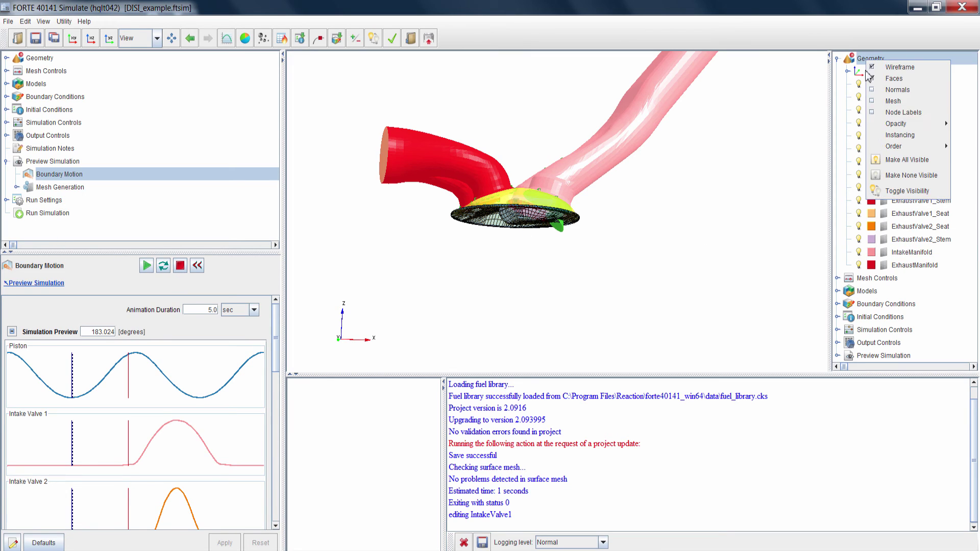
click(900, 175)
click(876, 304)
right_click(876, 304)
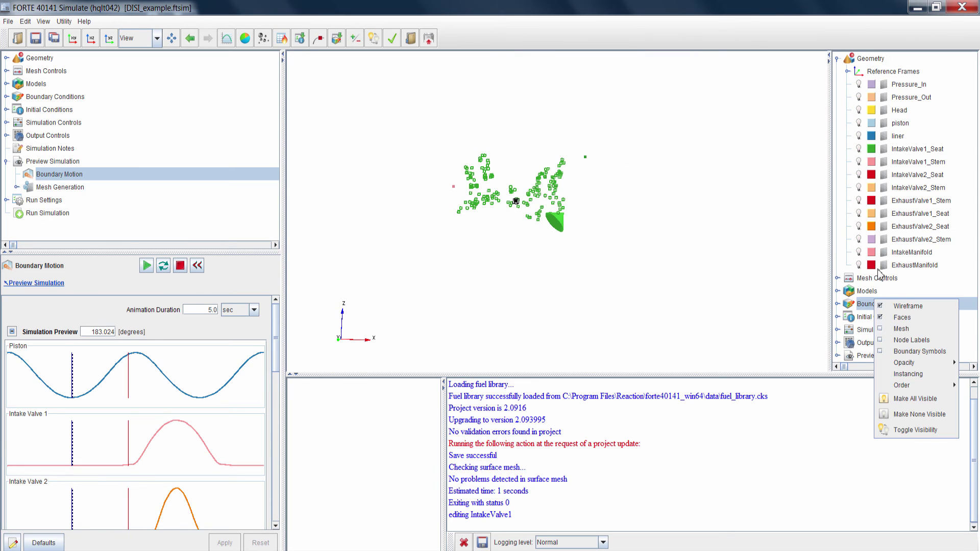
click(918, 397)
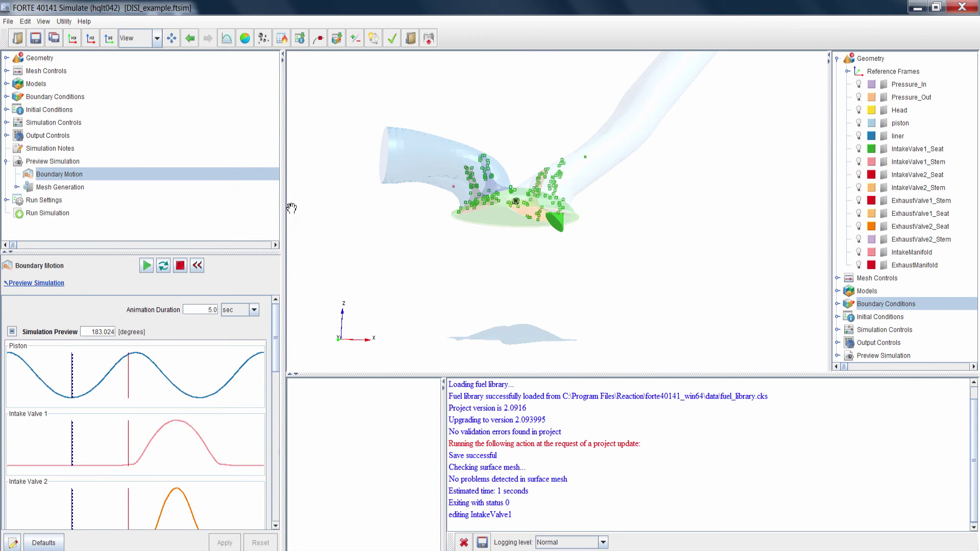
click(7, 162)
click(7, 162)
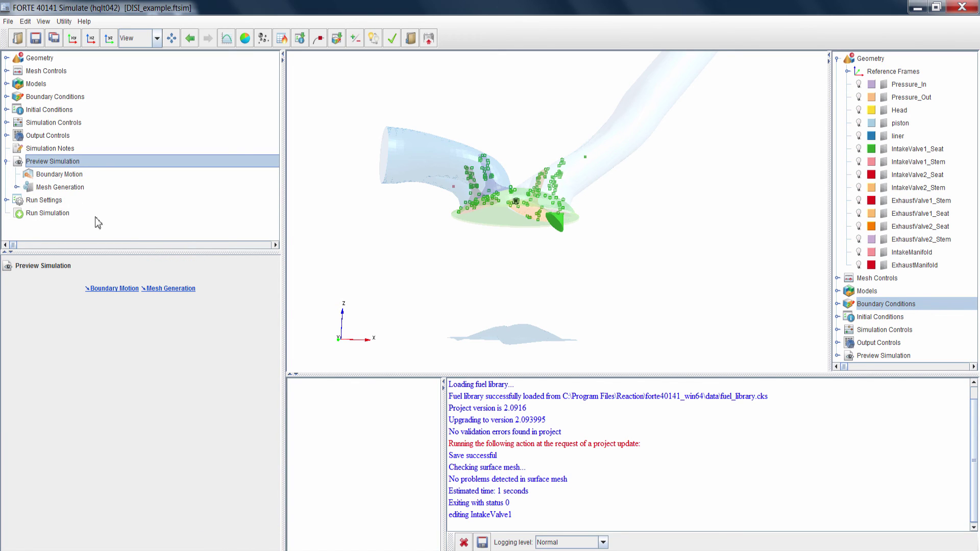
Step: Set the Boundary Motion simulation preview to 0 degrees and apply it
click(37, 175)
double_click(100, 335)
text(0)
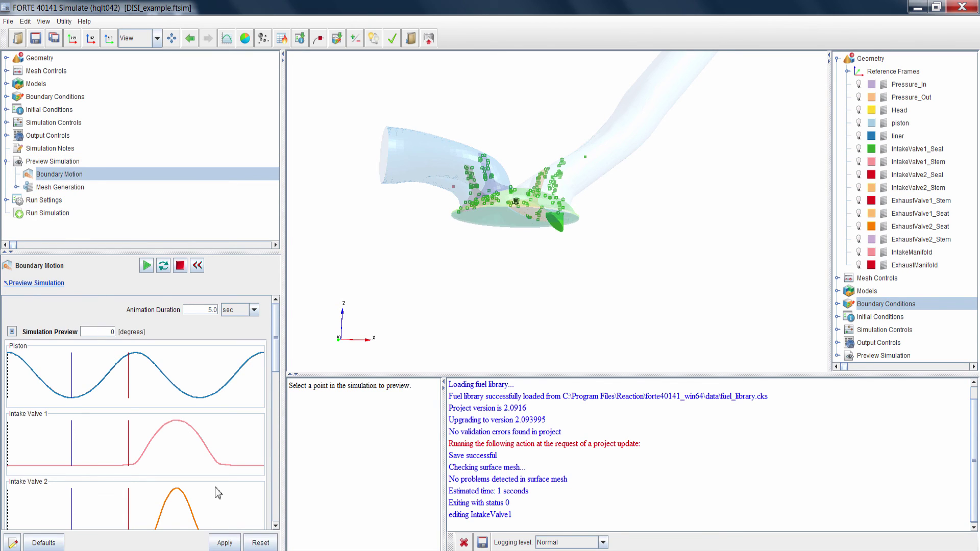
click(224, 542)
Step: Return to the Boundary Motion preview under Preview Simulation and play the animation of the piston and valves
click(7, 162)
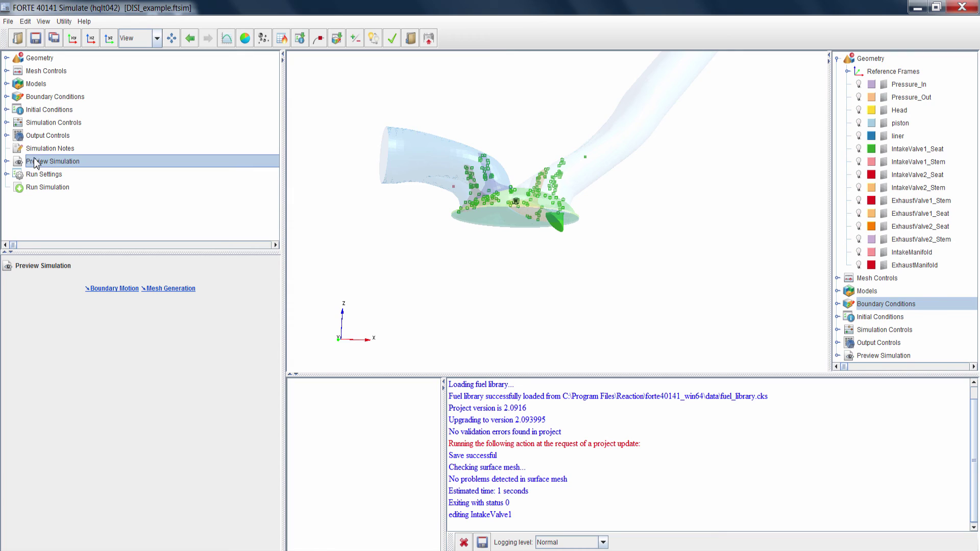
click(7, 161)
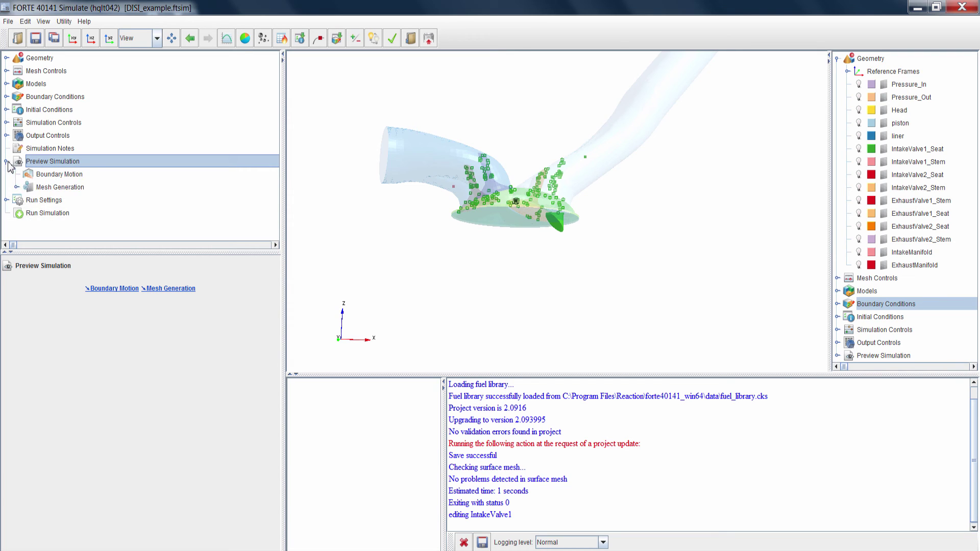
click(43, 174)
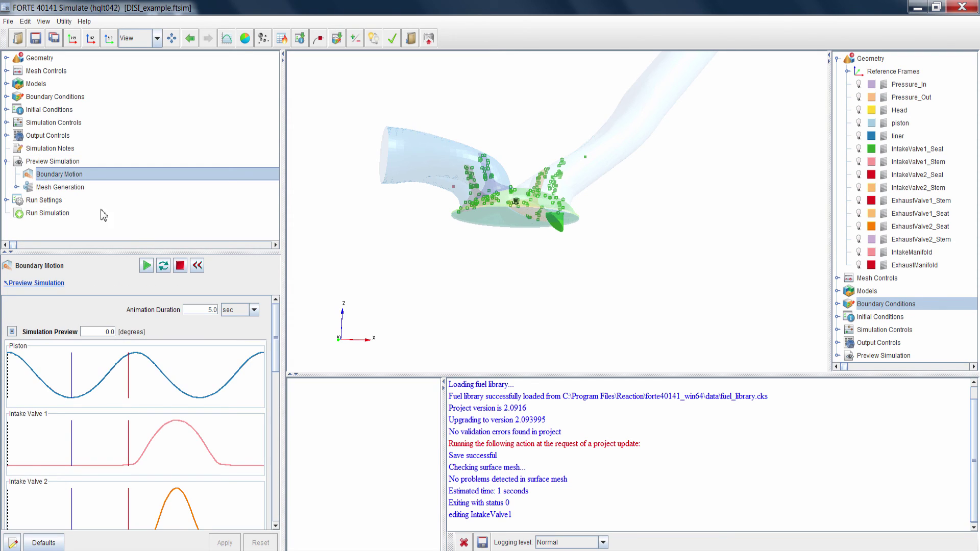
click(146, 265)
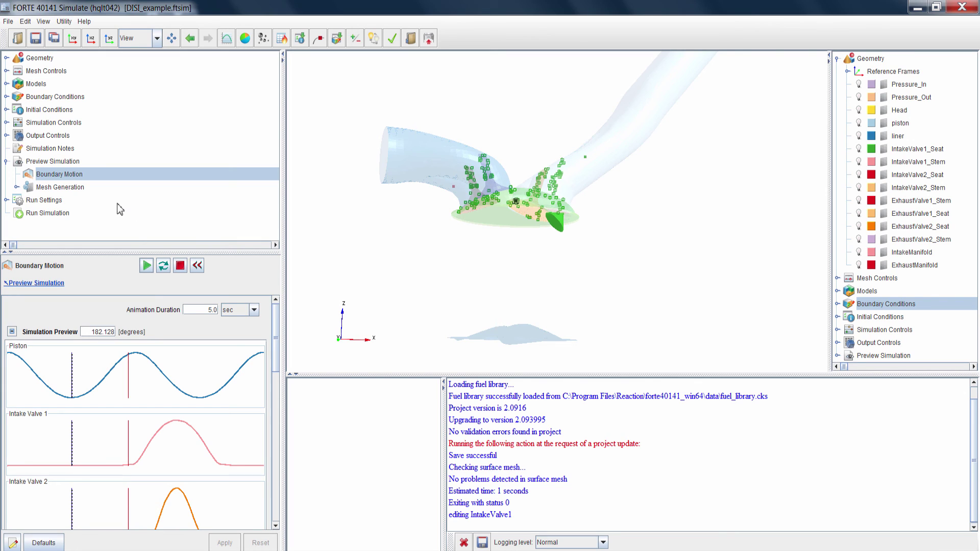
Step: Examine the FTDC mesh preview's crank angle start and Plane Filter settings, and return to the Mesh Generation overview
click(17, 188)
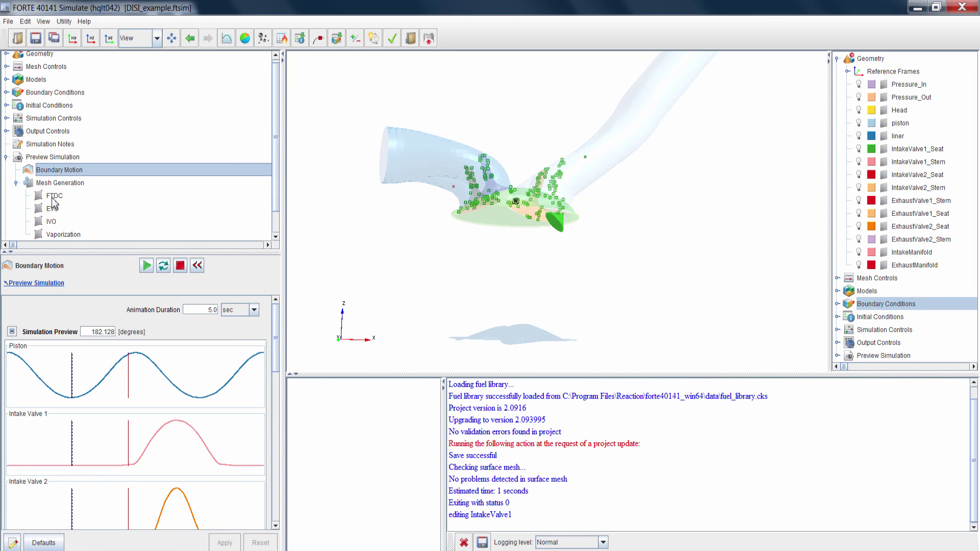
click(53, 196)
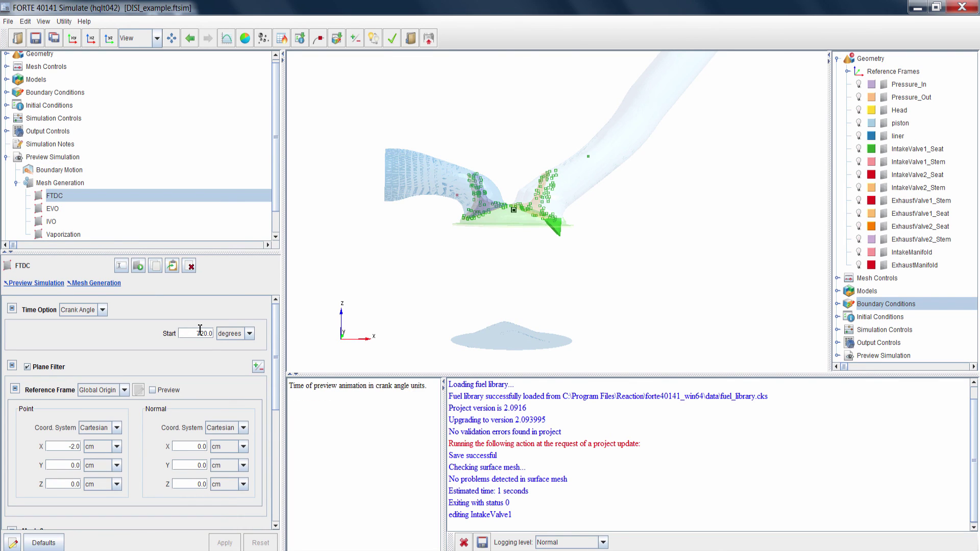
double_click(200, 329)
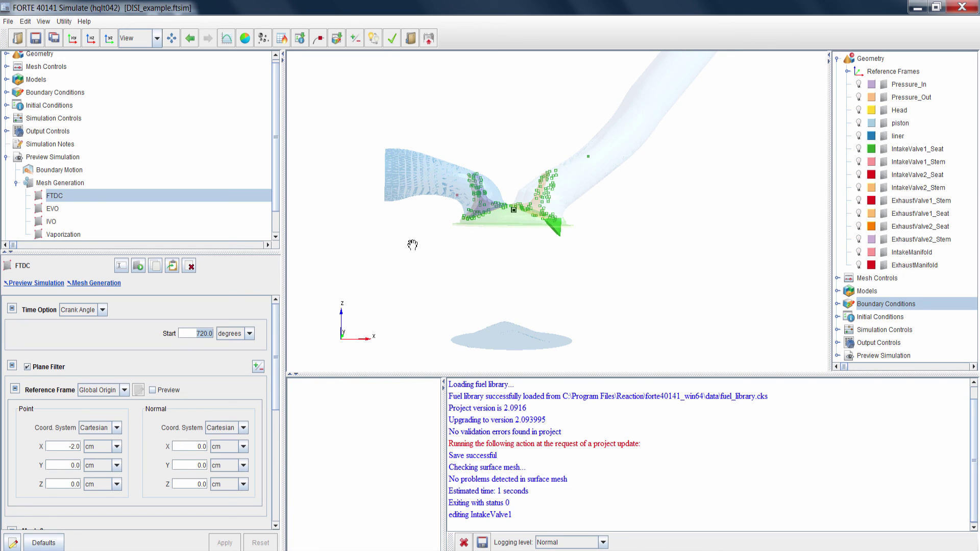
drag(411, 244, 426, 213)
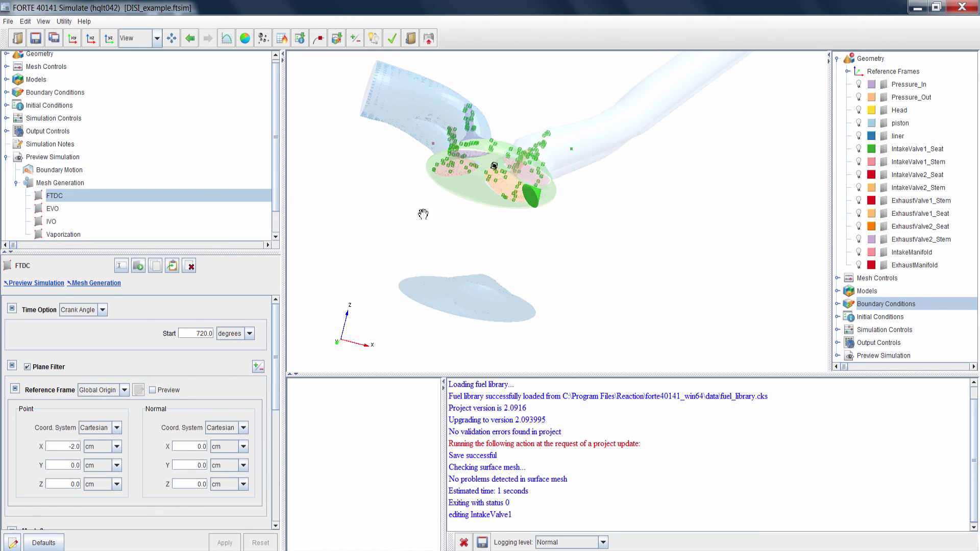
click(16, 182)
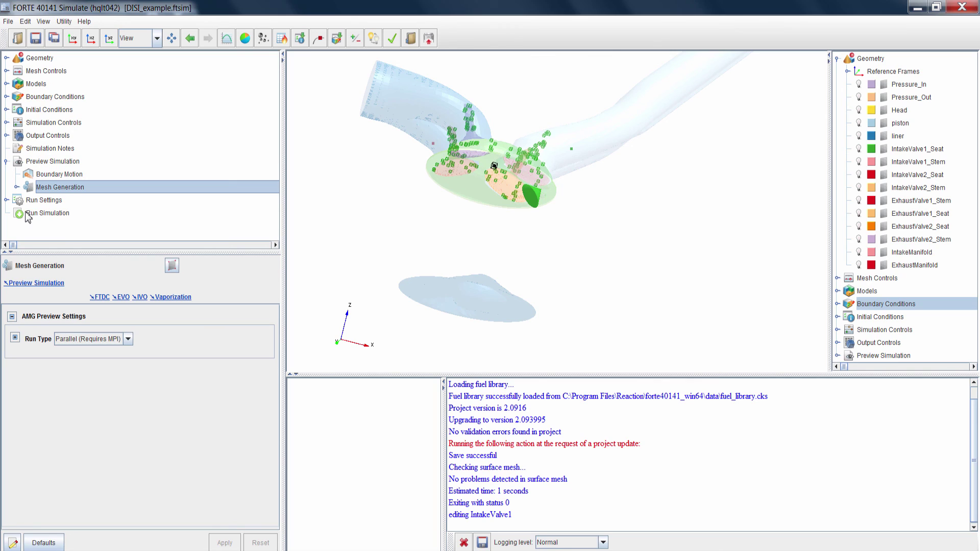
Step: Open the Run Simulation list of runs and turn off the Use Restart option
click(28, 216)
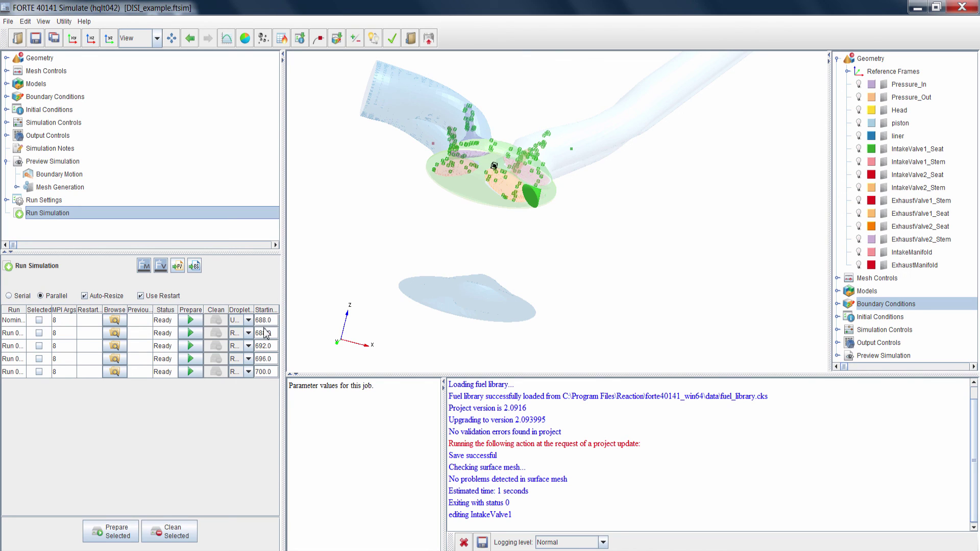
mouse_move(147, 301)
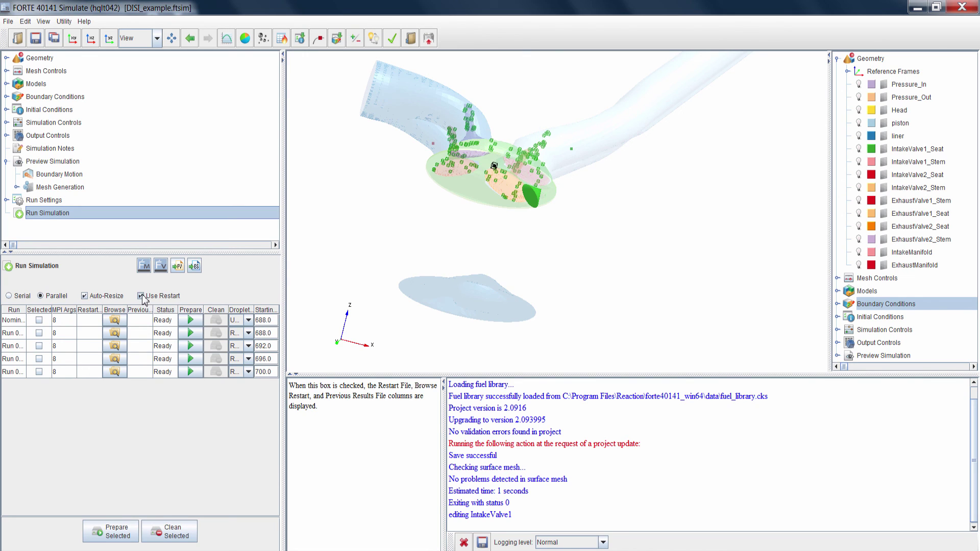
click(141, 296)
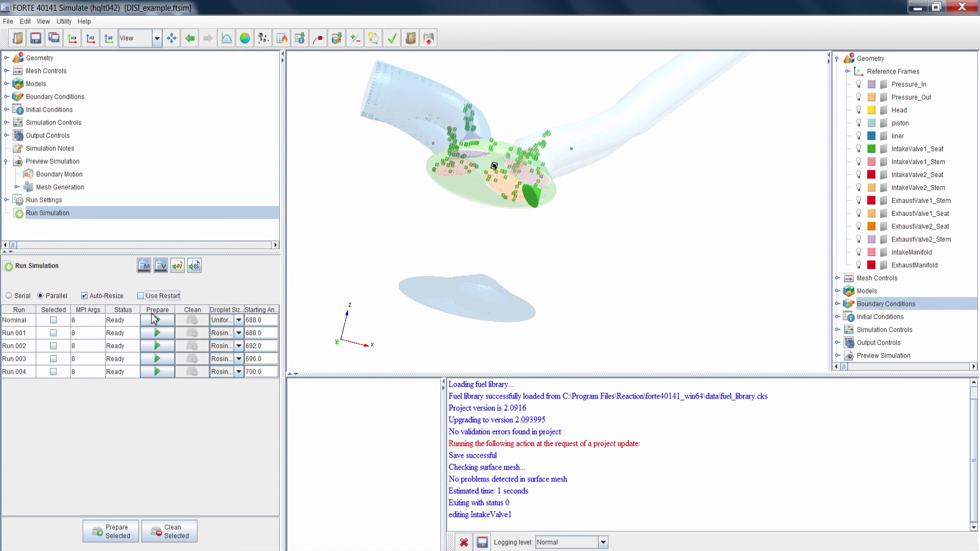
mouse_move(155, 320)
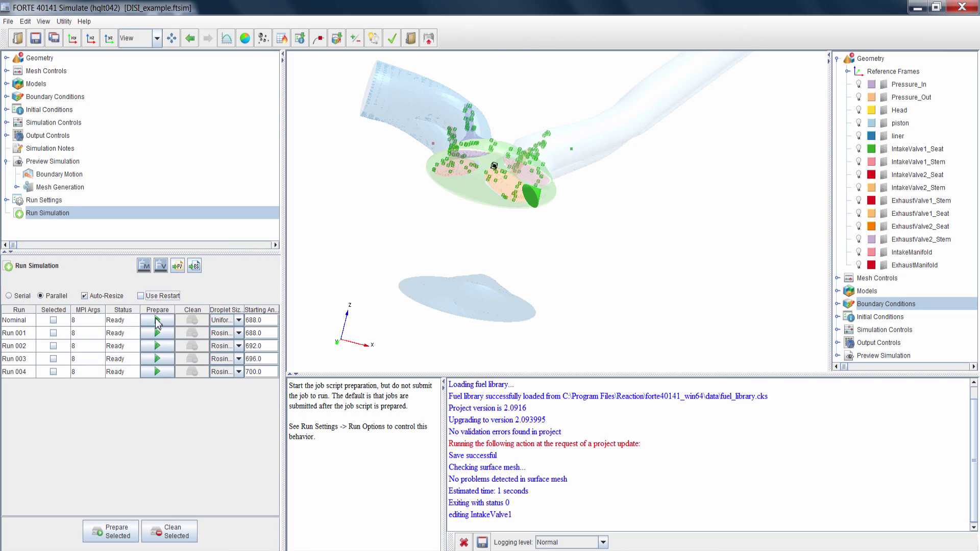